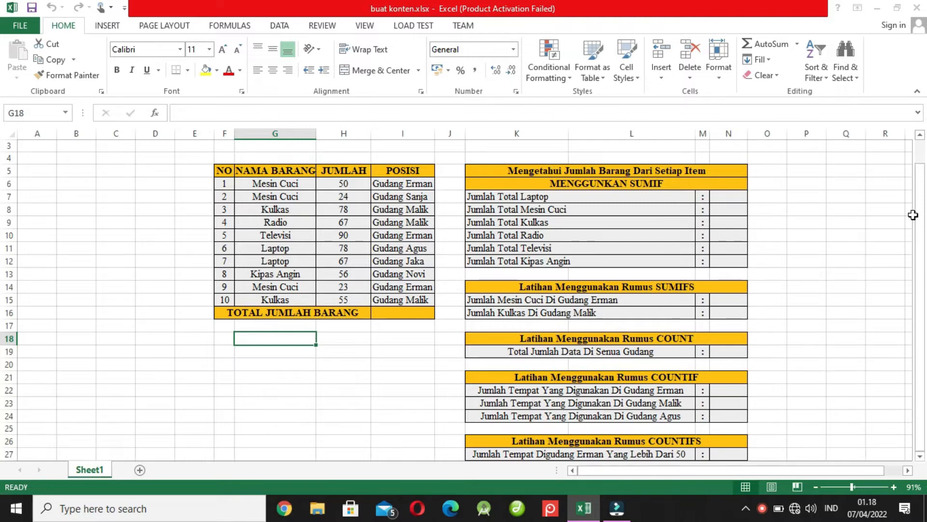
{"action": "left_click_drag", "start_coordinate": [920, 227], "coordinate": [917, 240]}
{"action": "left_click_drag", "start_coordinate": [347, 184], "coordinate": [355, 292]}
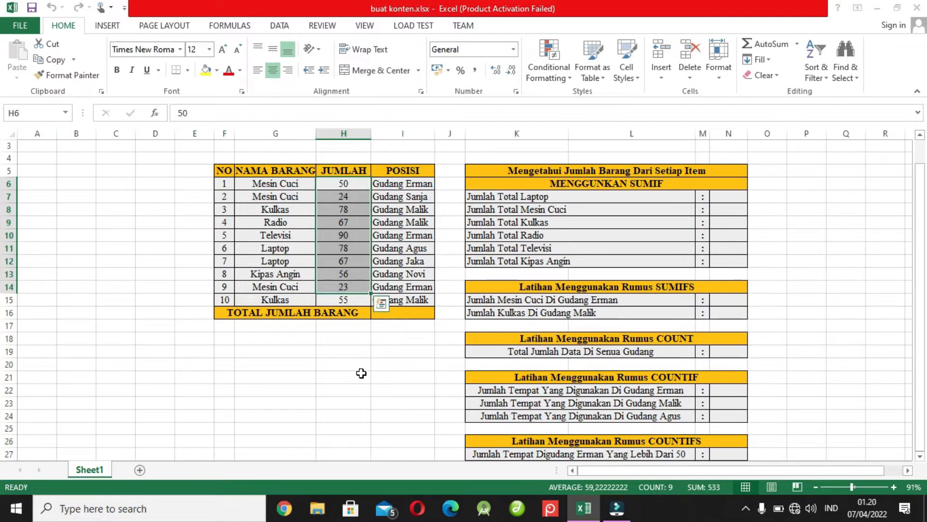
{"action": "left_click", "coordinate": [283, 364]}
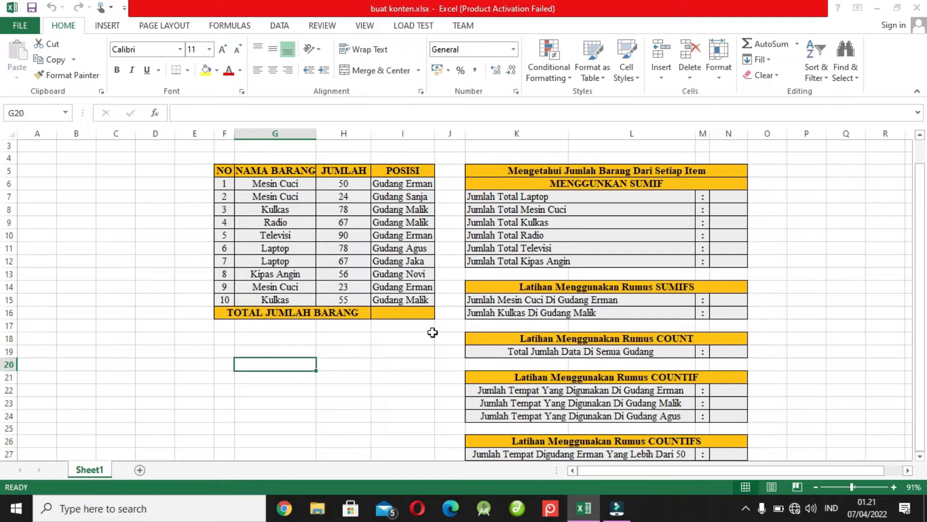
{"action": "left_click", "coordinate": [361, 360]}
{"action": "left_click_drag", "start_coordinate": [244, 313], "coordinate": [333, 313]}
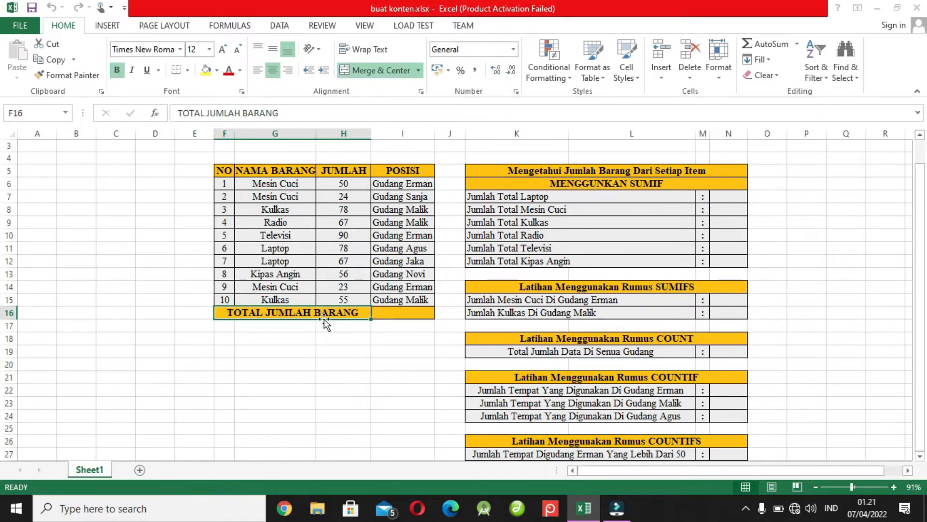
{"action": "left_click", "coordinate": [395, 360]}
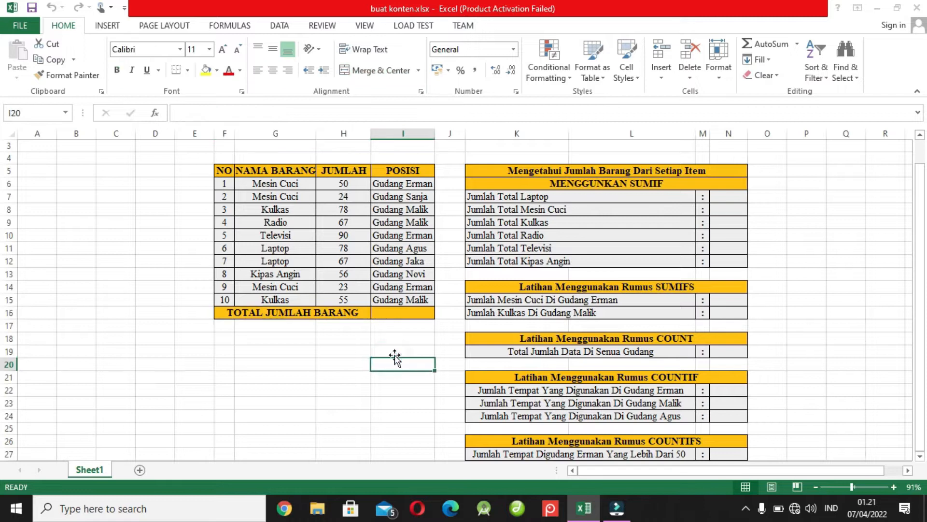
Try to total the JUMLAH column with a SUM formula in cell I16 of the TOTAL JUMLAH BARANG row
{"action": "left_click", "coordinate": [391, 316]}
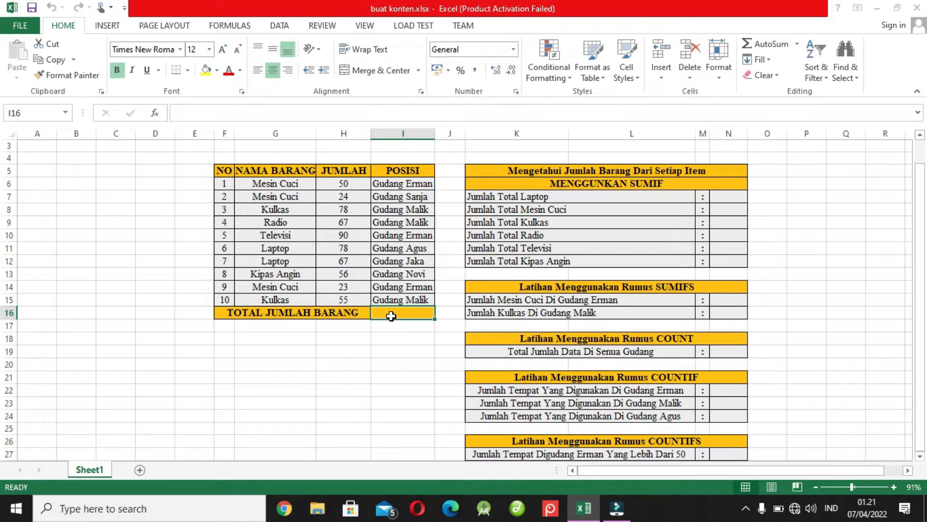
{"action": "type", "text": "=su"}
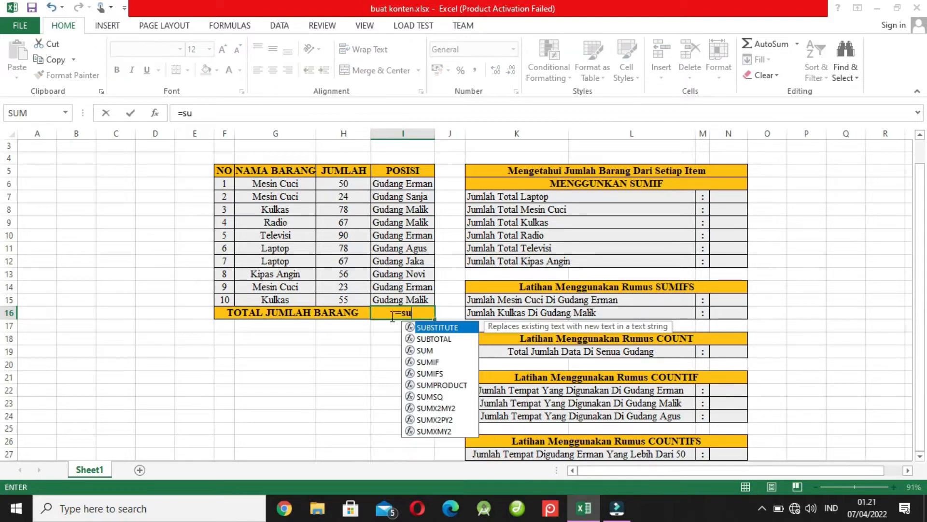
{"action": "type", "text": "m"}
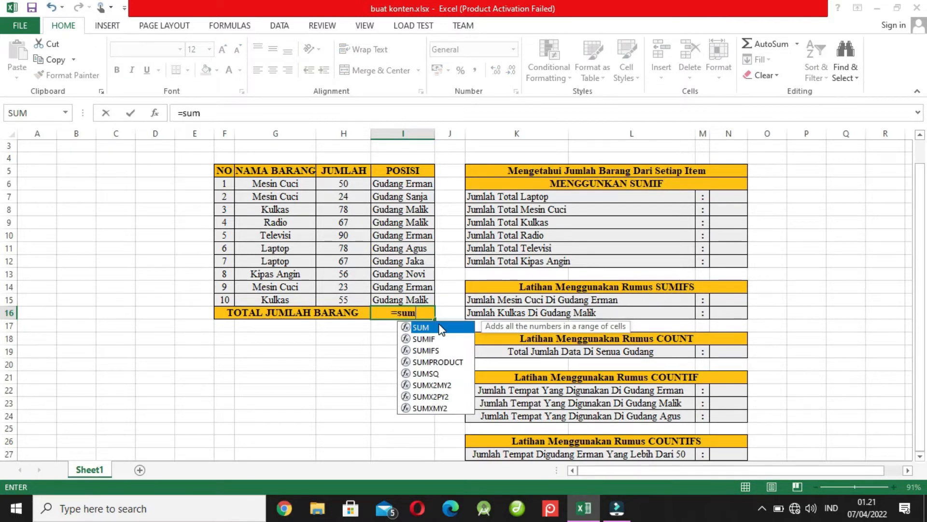
{"action": "type", "text": "("}
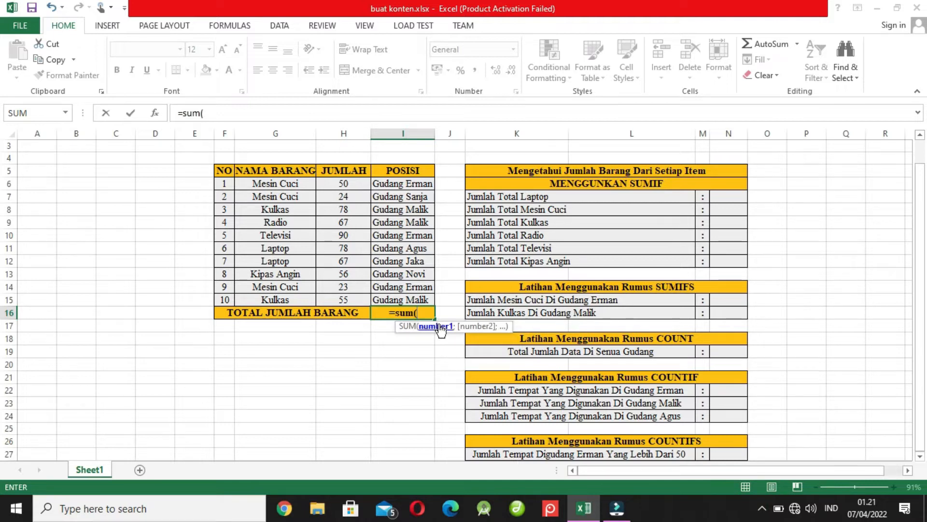
{"action": "left_click", "coordinate": [350, 185]}
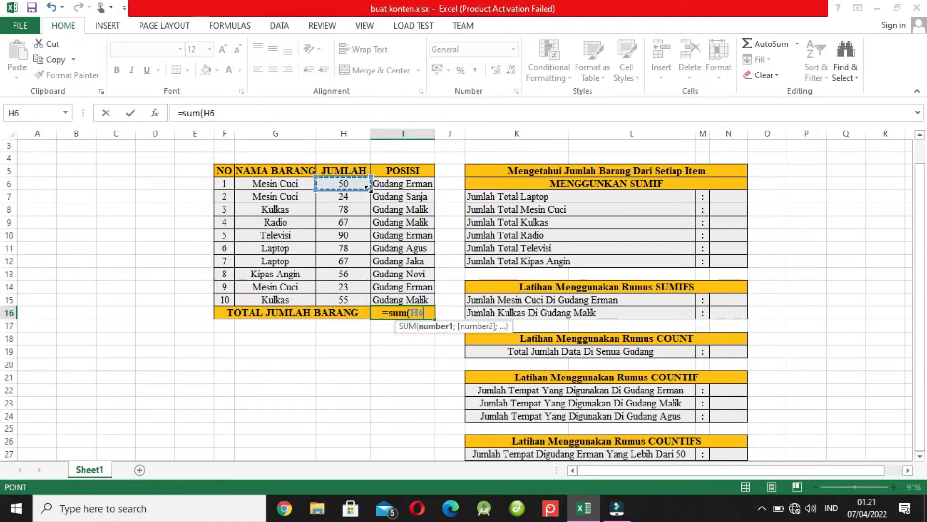
{"action": "left_click_drag", "start_coordinate": [367, 189], "coordinate": [371, 190]}
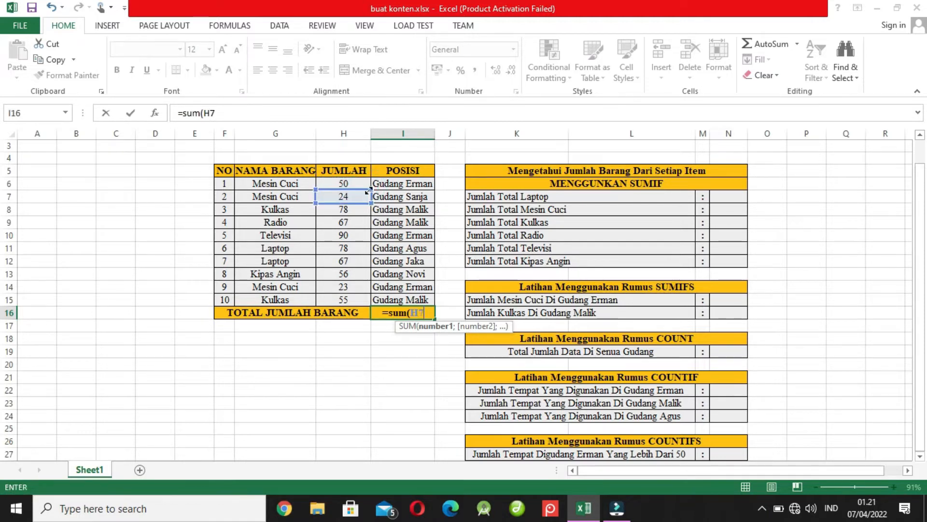
{"action": "left_click", "coordinate": [368, 185]}
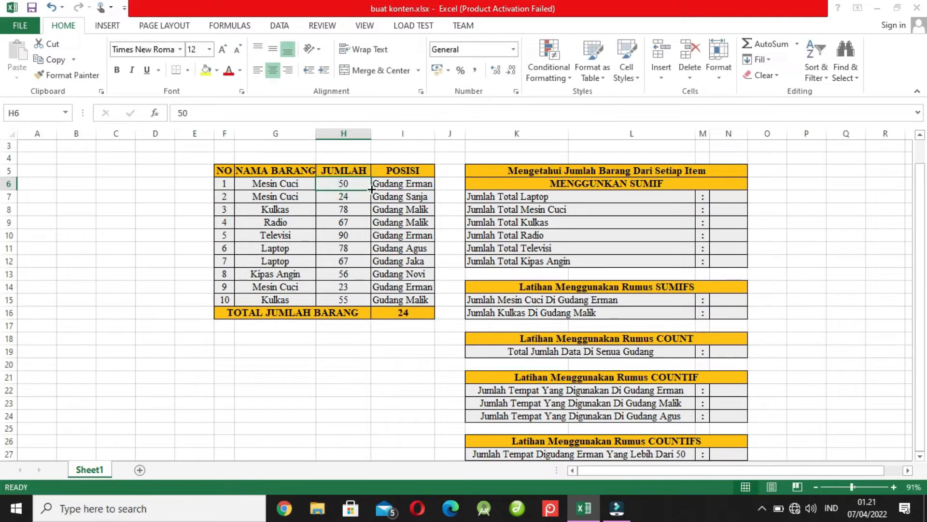
Replace the content of total cell I16 with the formula =SUM(H6:H15) to add up the whole JUMLAH column
{"action": "left_click", "coordinate": [410, 317]}
{"action": "double_click", "coordinate": [410, 318]}
{"action": "type", "text": "=sum"}
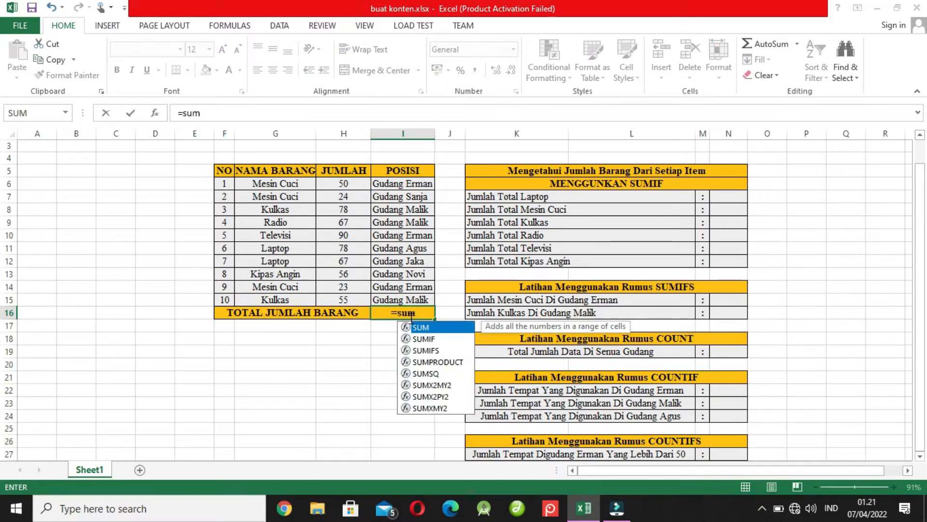
{"action": "type", "text": "("}
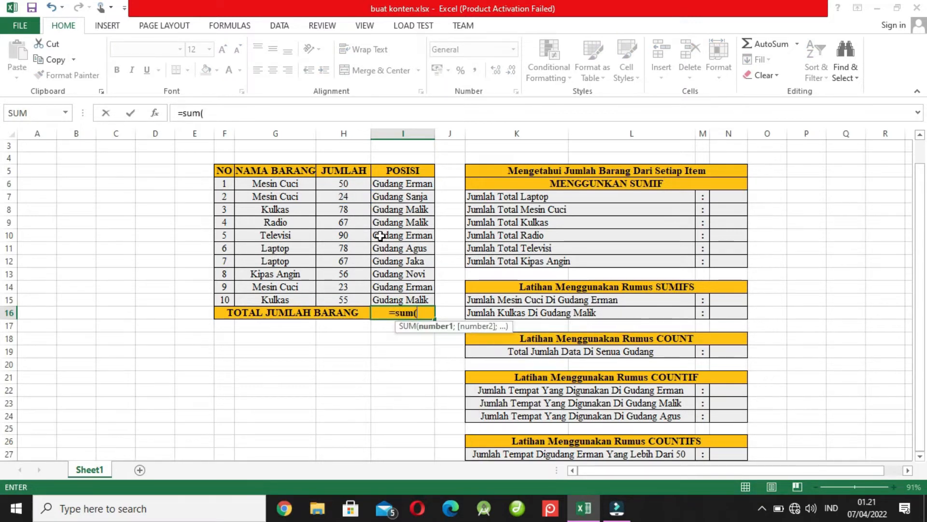
{"action": "left_click", "coordinate": [353, 186]}
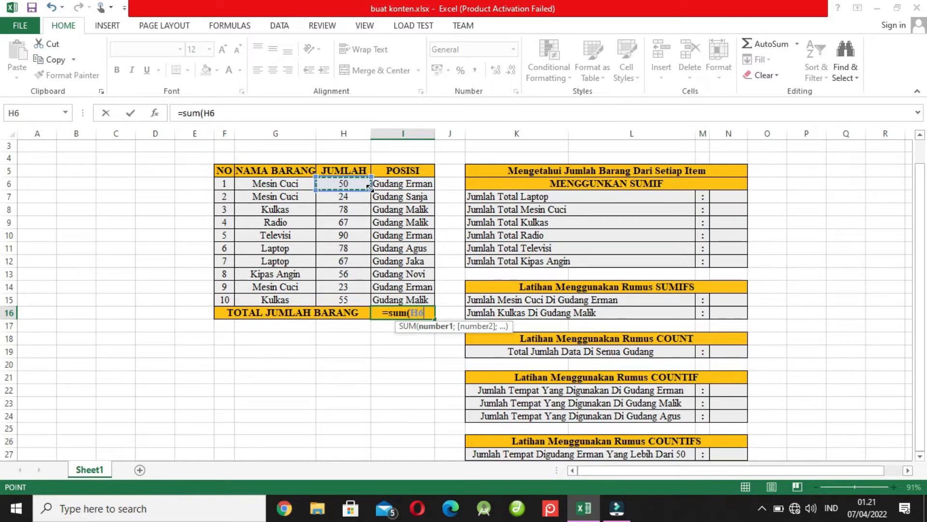
{"action": "left_click_drag", "start_coordinate": [368, 187], "coordinate": [375, 304]}
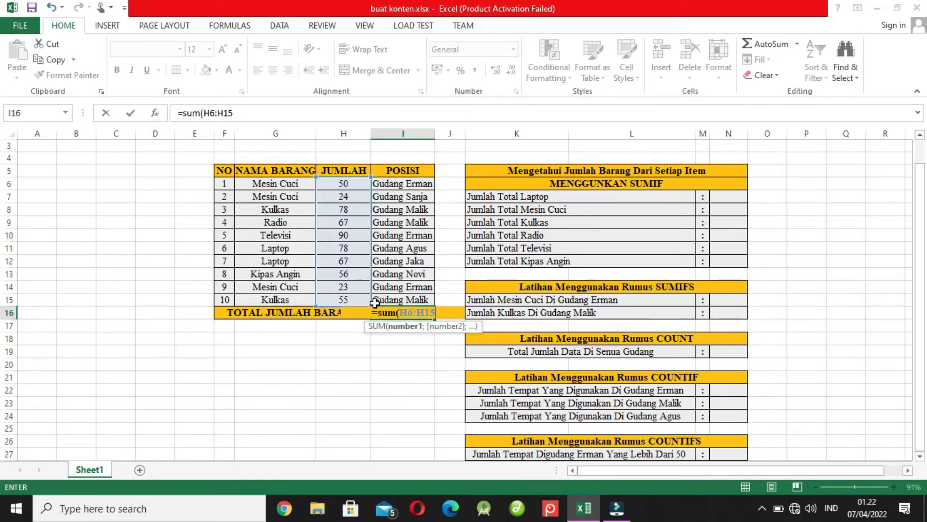
{"action": "key", "text": "Return"}
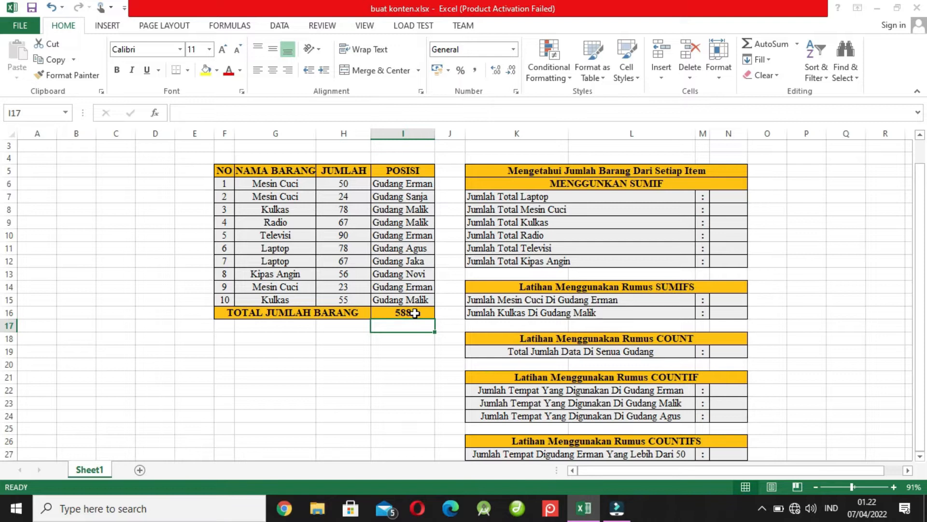
{"action": "left_click_drag", "start_coordinate": [350, 184], "coordinate": [369, 297]}
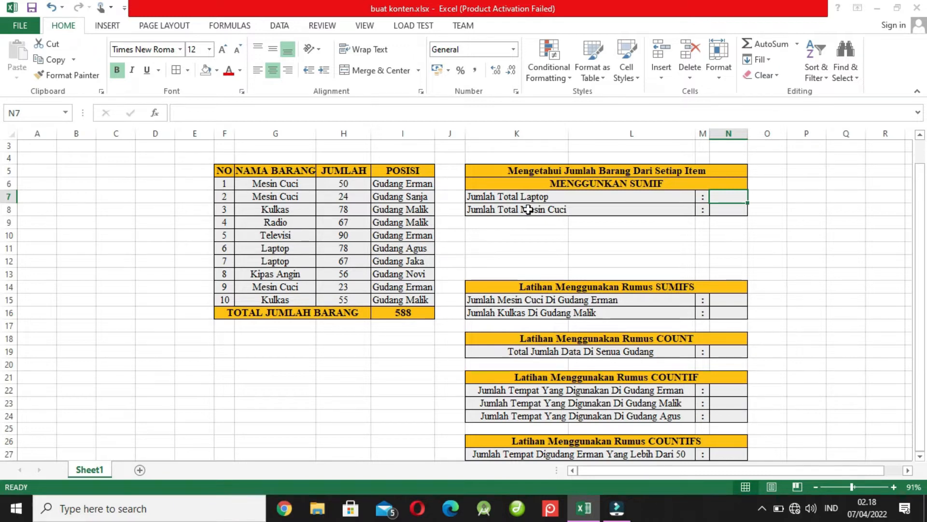
Enter =SUMIF(G6:G15;G11;H6:H15) in cell N7 to calculate Jumlah Total Laptop
{"action": "left_click", "coordinate": [731, 197]}
{"action": "left_click", "coordinate": [738, 197]}
{"action": "type", "text": "=sumif"}
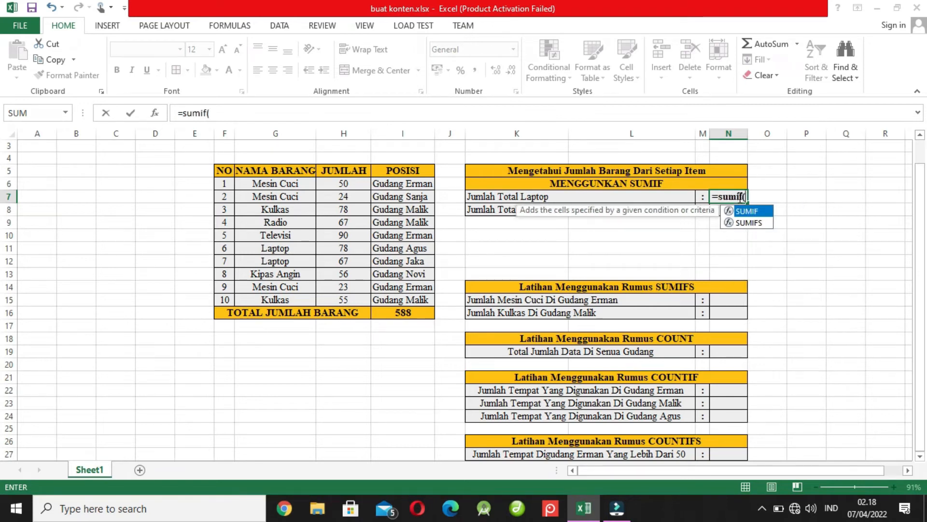
{"action": "type", "text": "("}
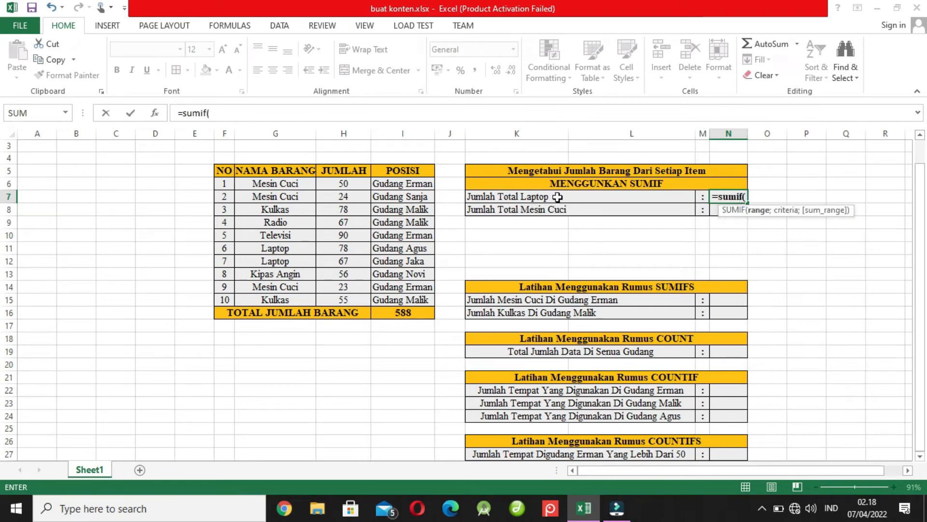
{"action": "left_click", "coordinate": [280, 183]}
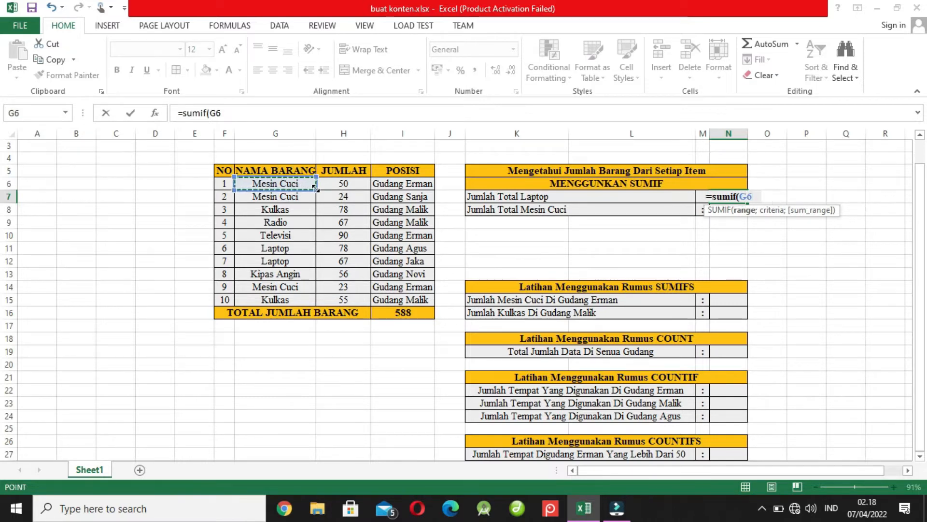
{"action": "left_click_drag", "start_coordinate": [305, 185], "coordinate": [315, 302]}
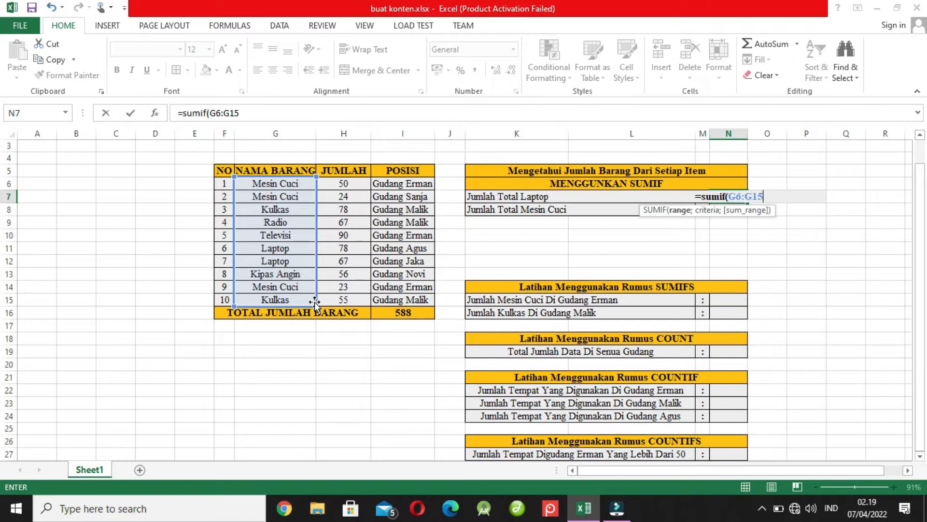
{"action": "type", "text": ";"}
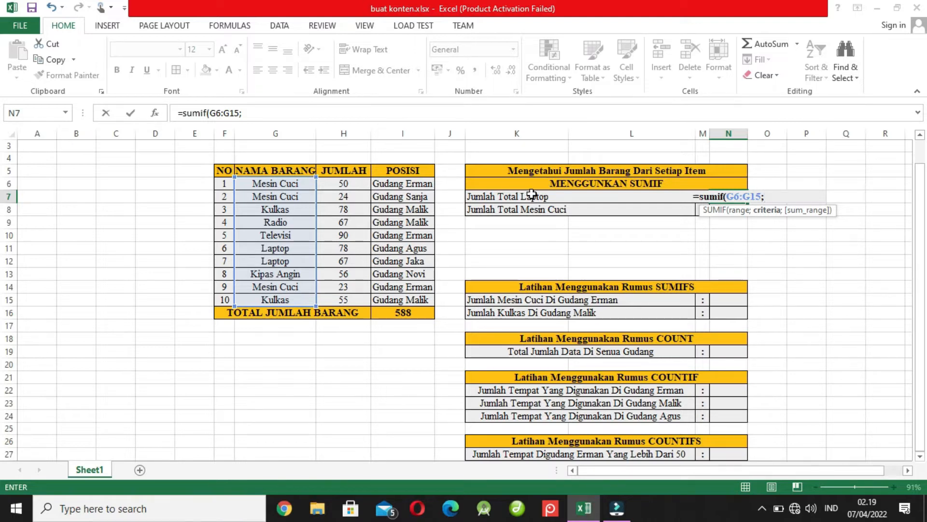
{"action": "left_click", "coordinate": [279, 249]}
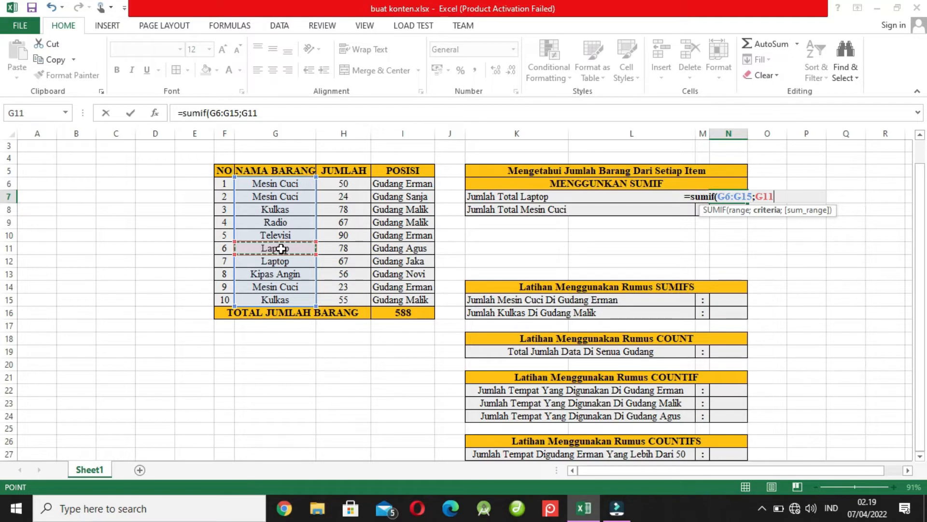
{"action": "type", "text": ";"}
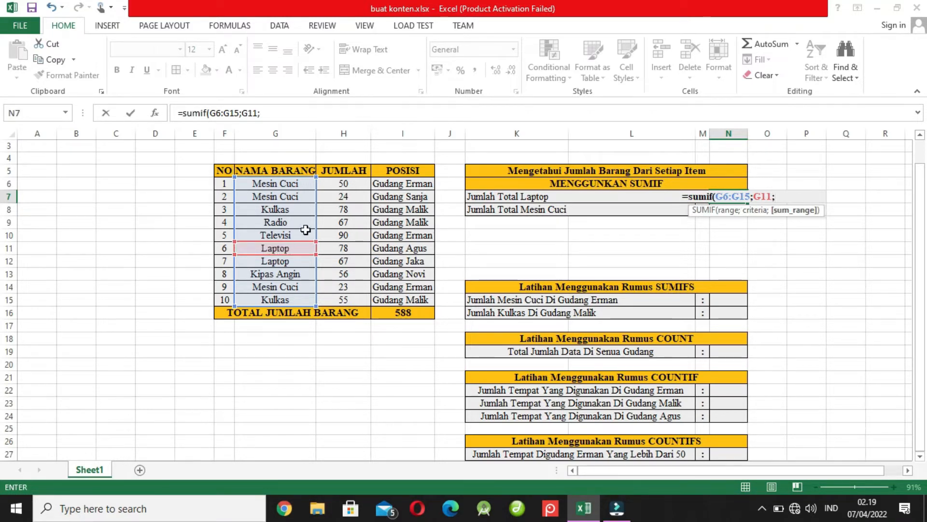
{"action": "left_click", "coordinate": [349, 185]}
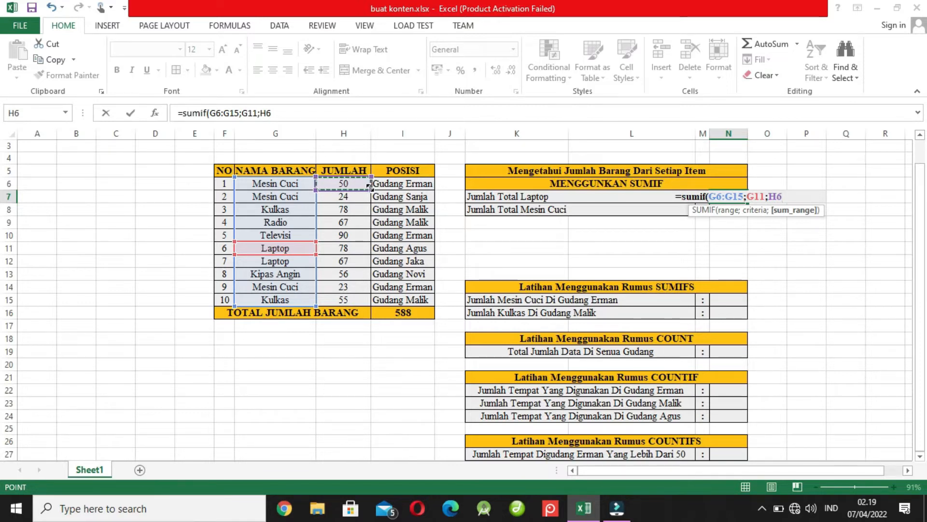
{"action": "left_click_drag", "start_coordinate": [370, 189], "coordinate": [372, 301]}
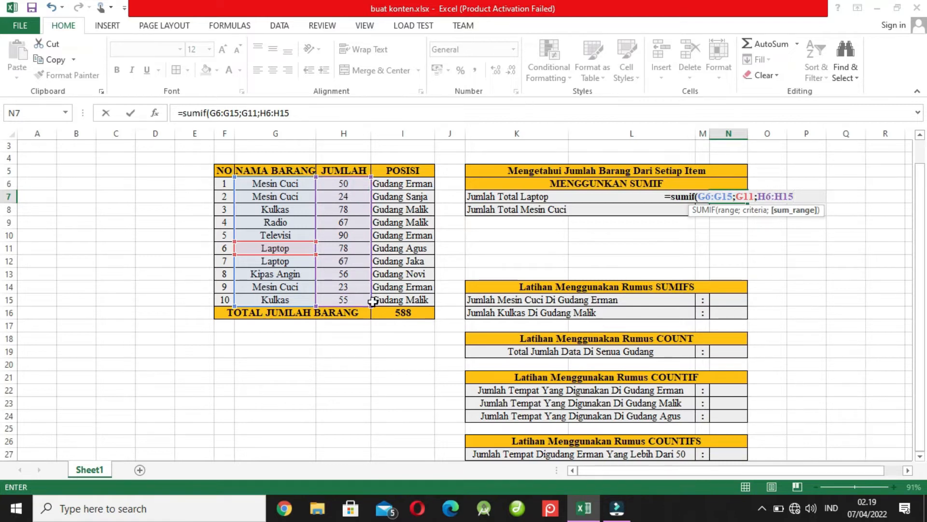
{"action": "key", "text": "Return"}
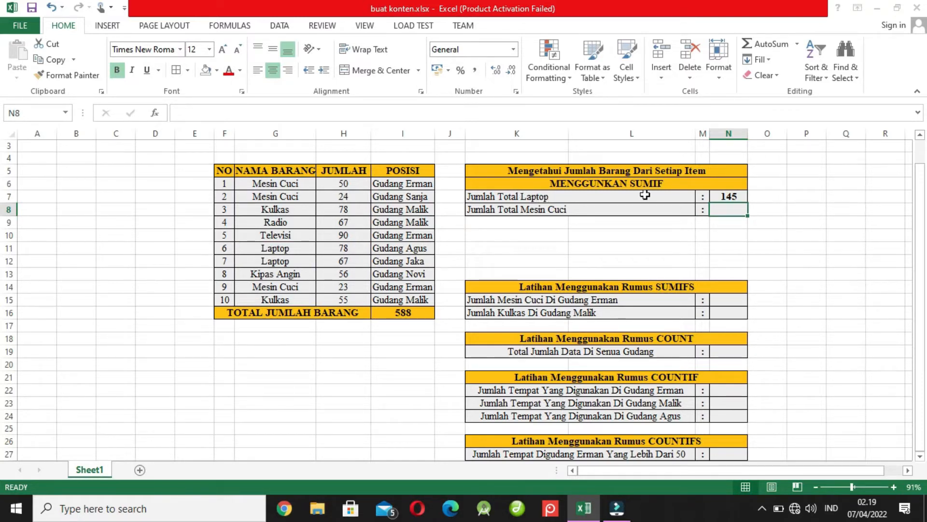
{"action": "left_click", "coordinate": [731, 198]}
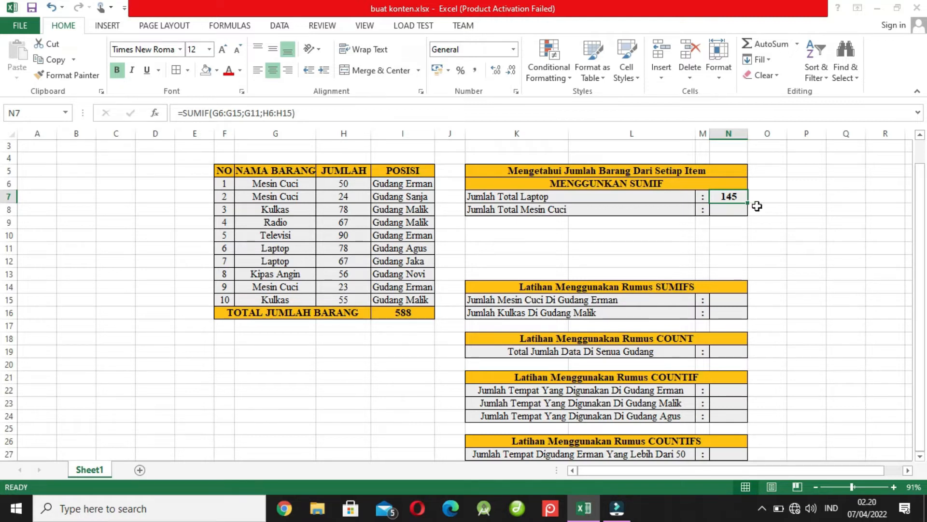
{"action": "left_click", "coordinate": [734, 197]}
{"action": "left_click", "coordinate": [590, 195]}
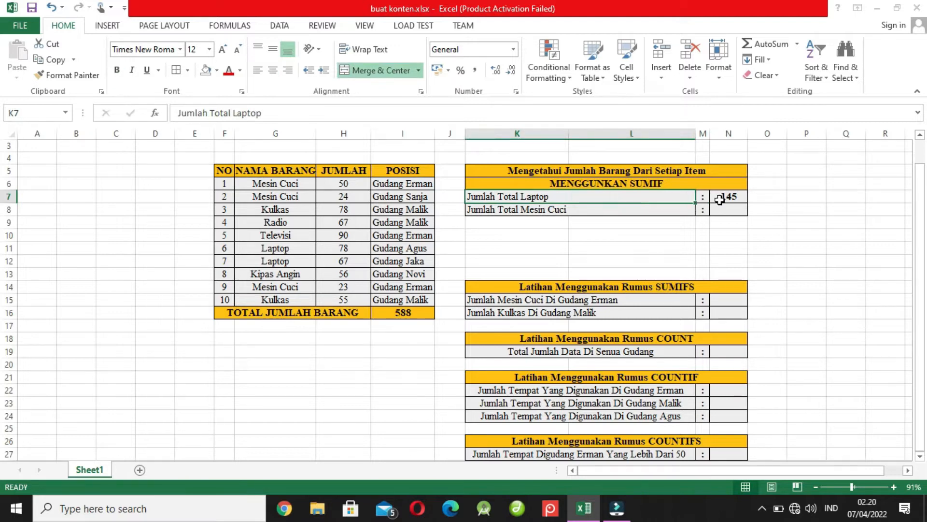
{"action": "left_click", "coordinate": [726, 198]}
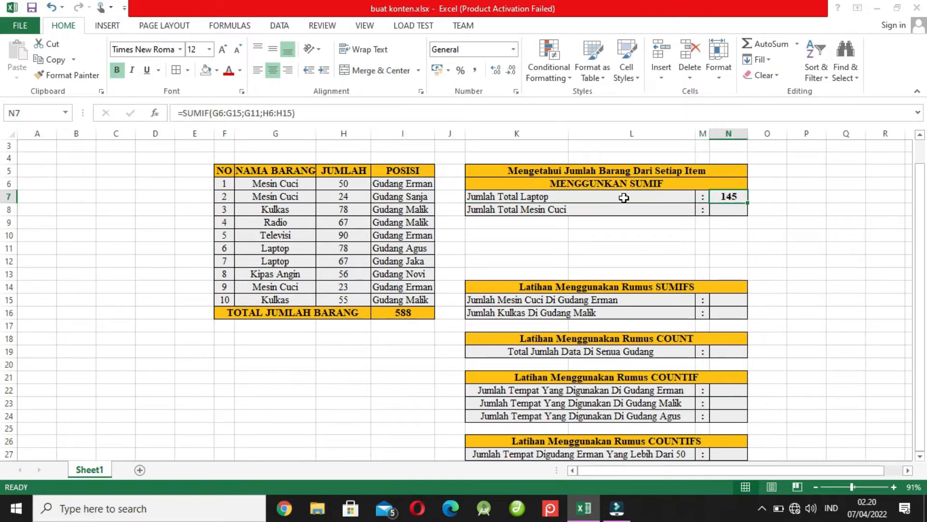
Enter =SUMIF(G6:G15;G6;H6:H15) in cell N8 to calculate Jumlah Total Mesin Cuci
{"action": "left_click", "coordinate": [735, 209]}
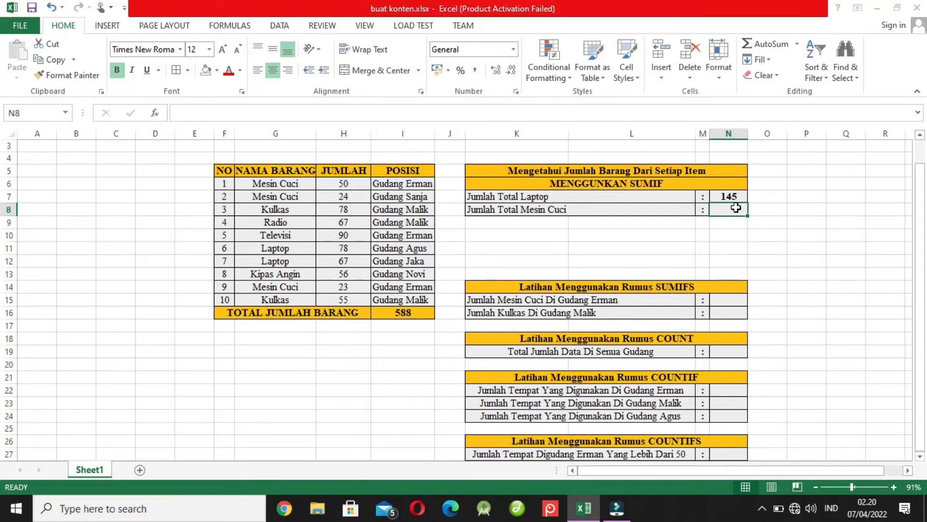
{"action": "type", "text": "="}
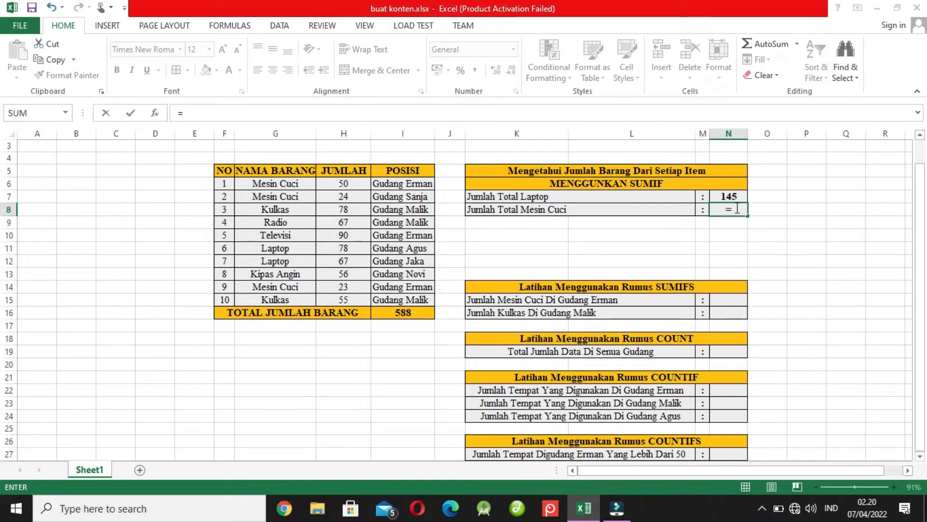
{"action": "type", "text": "sum"}
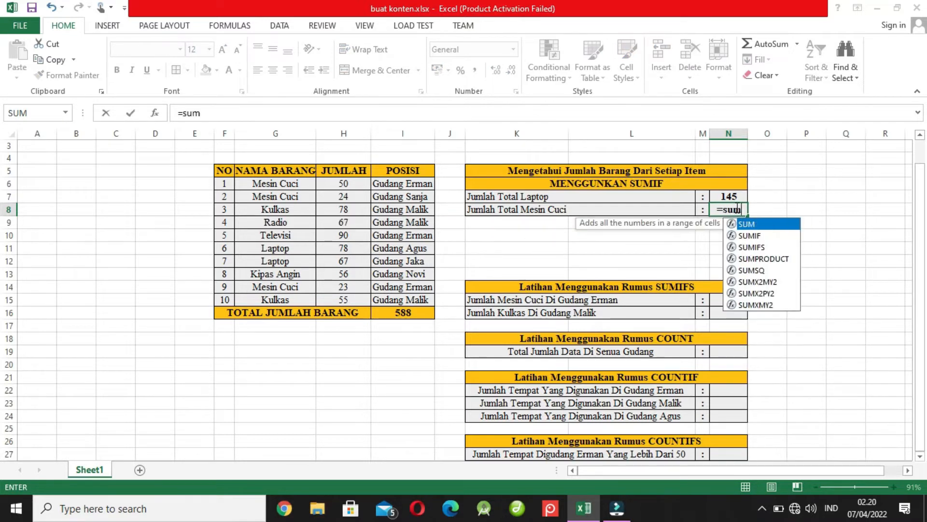
{"action": "type", "text": "if"}
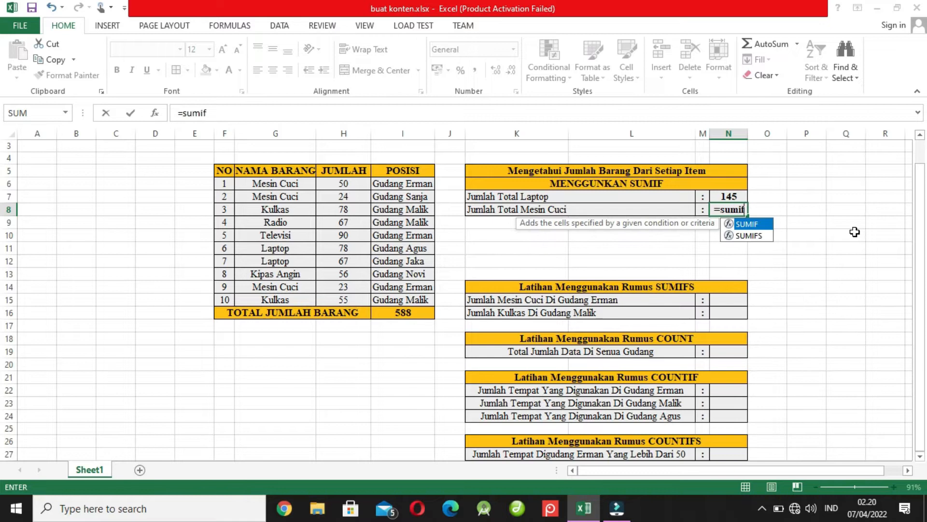
{"action": "type", "text": "("}
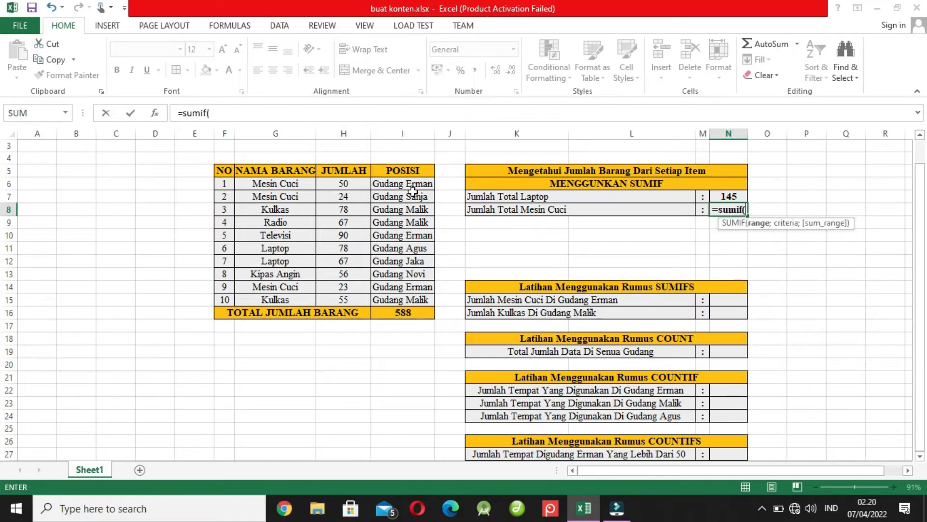
{"action": "left_click", "coordinate": [297, 183]}
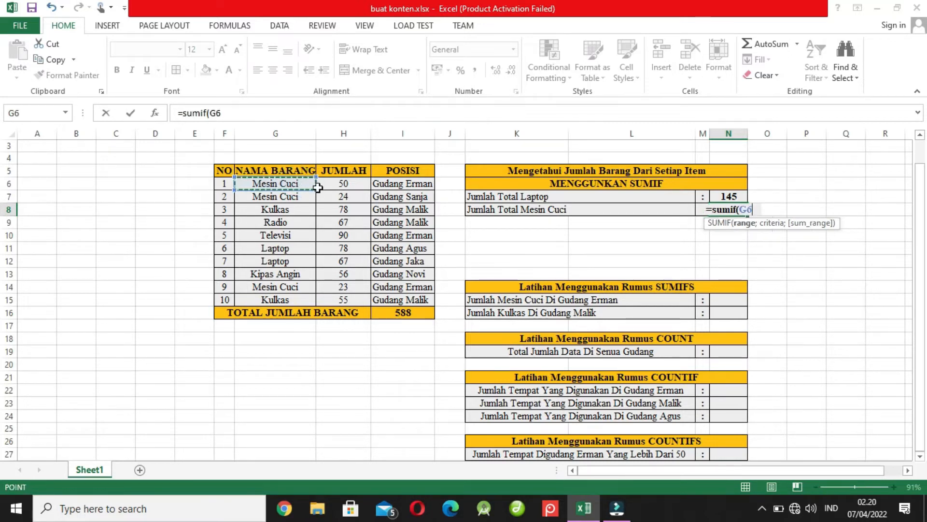
{"action": "left_click_drag", "start_coordinate": [318, 189], "coordinate": [316, 300]}
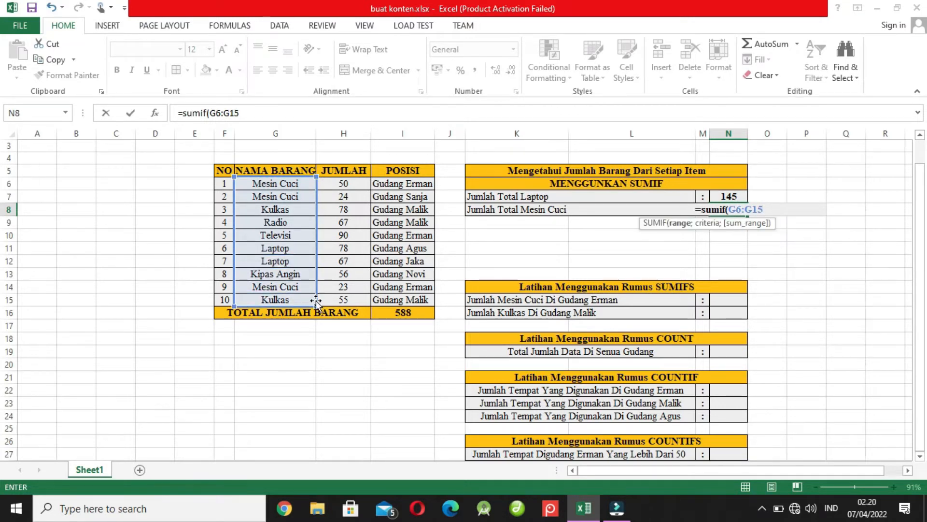
{"action": "type", "text": ";"}
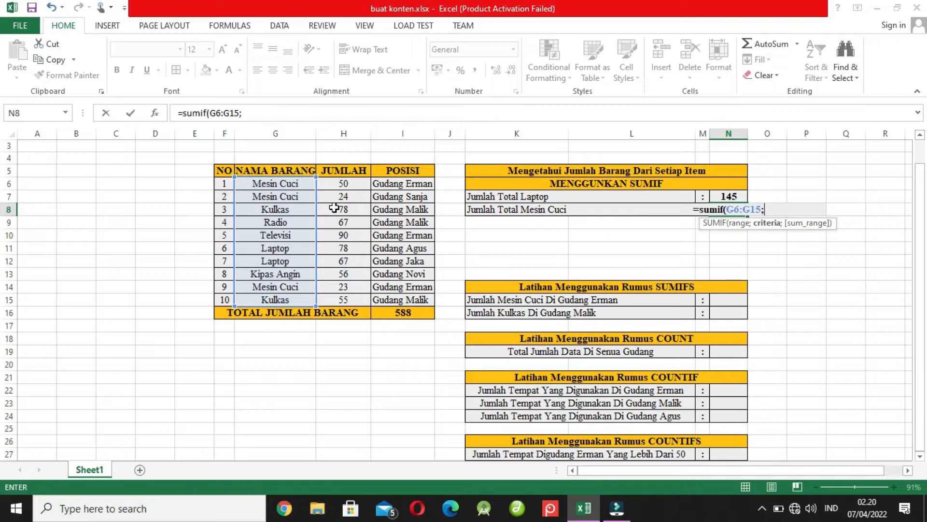
{"action": "left_click", "coordinate": [274, 186]}
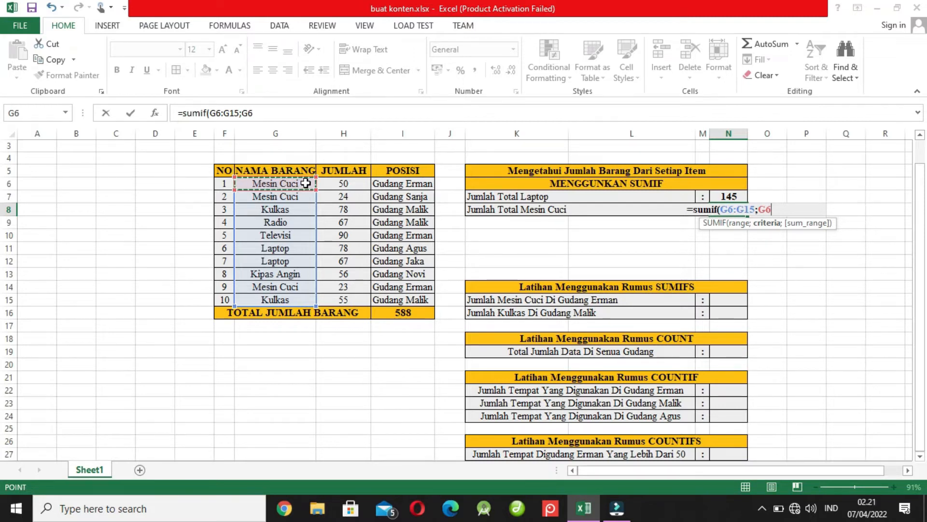
{"action": "type", "text": ";"}
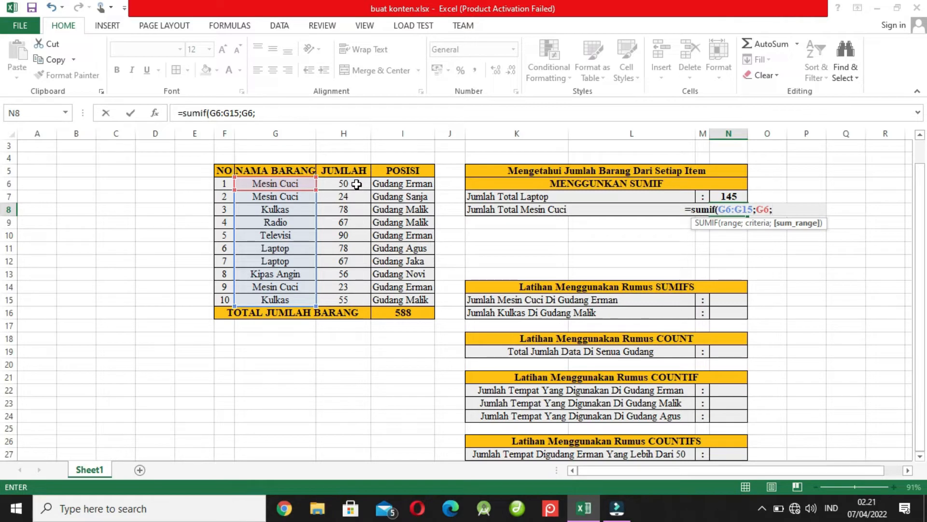
{"action": "left_click", "coordinate": [356, 184]}
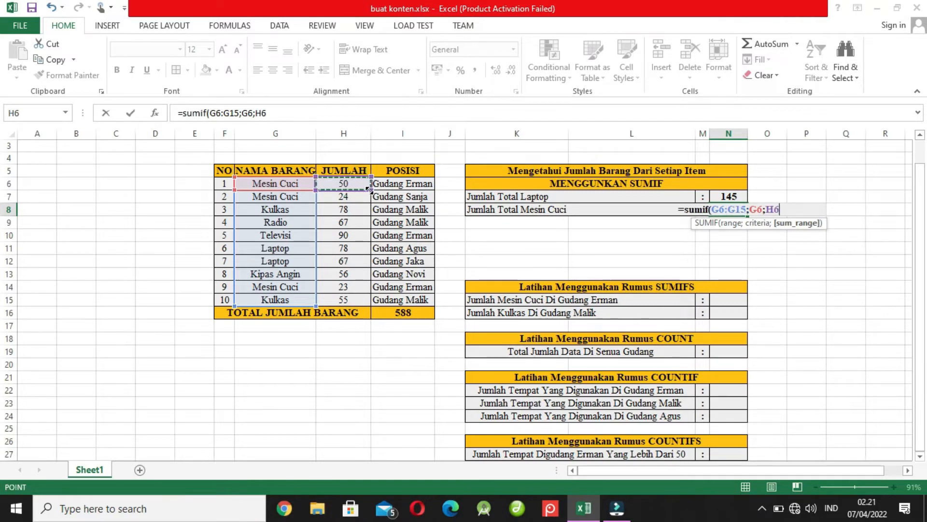
{"action": "left_click_drag", "start_coordinate": [368, 189], "coordinate": [370, 300]}
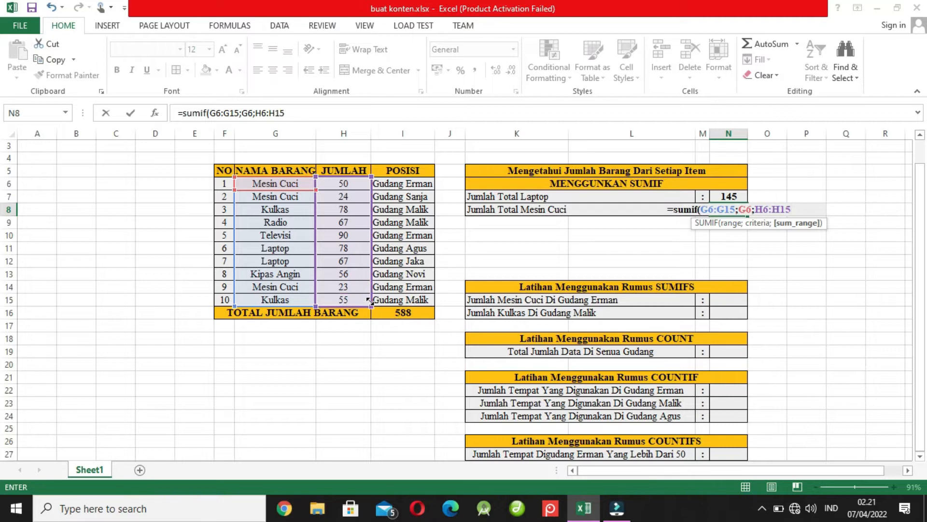
{"action": "key", "text": "Return"}
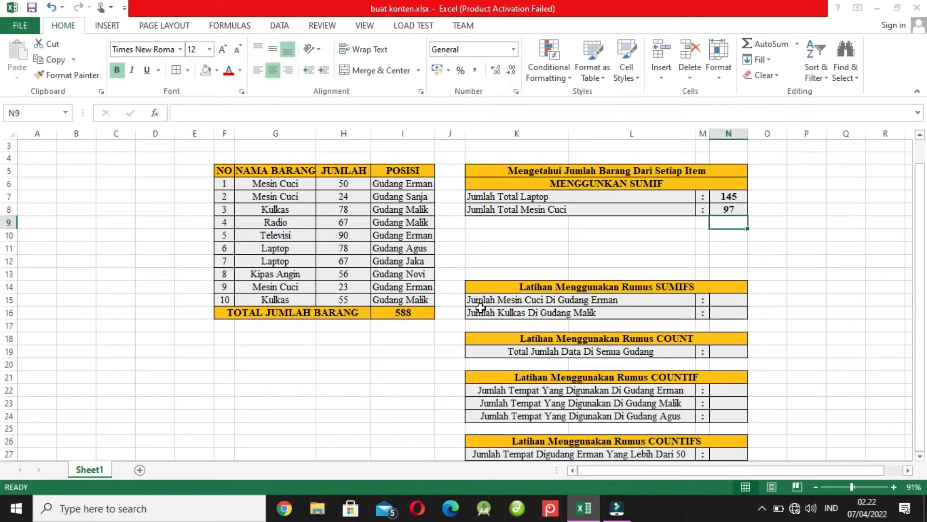
Enter =SUMIFS(H6:H15;G6:G15;G6;I6:I15;I6) in cell N15 to calculate Jumlah Mesin Cuci Di Gudang Erman
{"action": "left_click", "coordinate": [740, 300]}
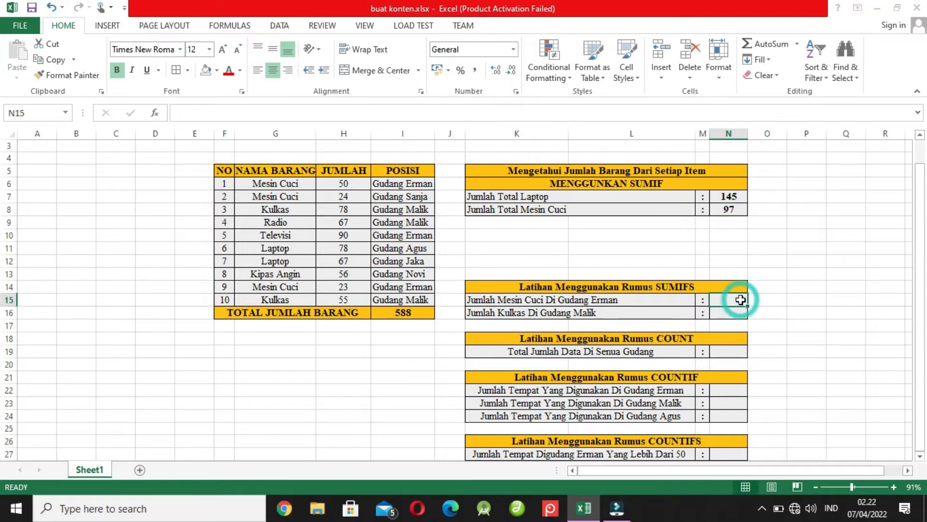
{"action": "type", "text": "="}
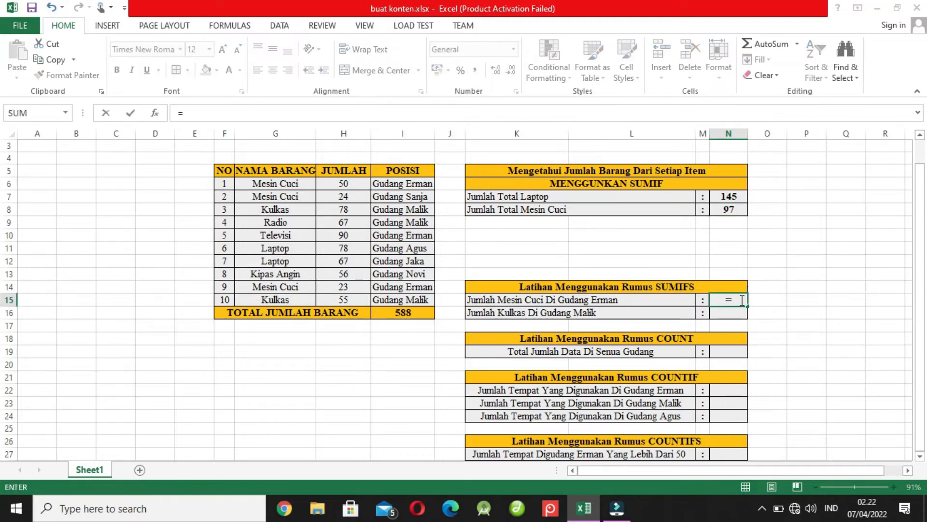
{"action": "type", "text": "sumifs"}
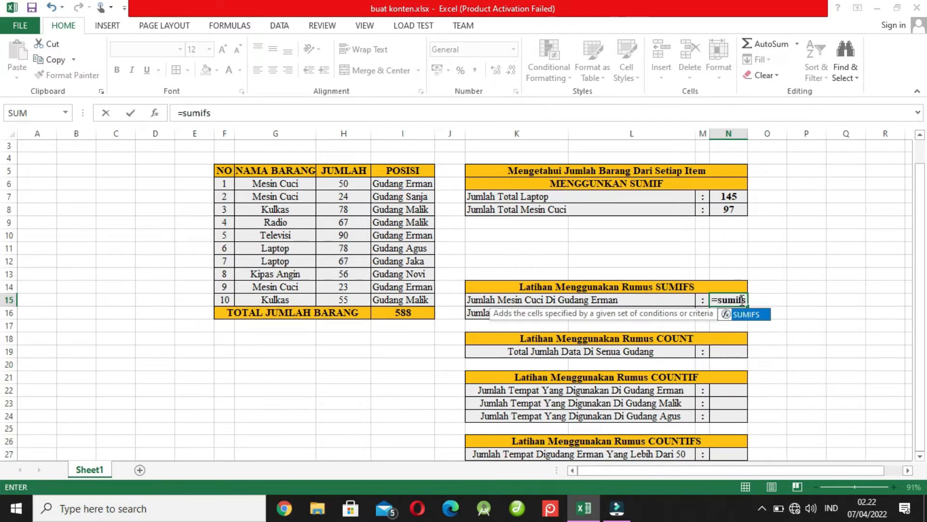
{"action": "type", "text": "("}
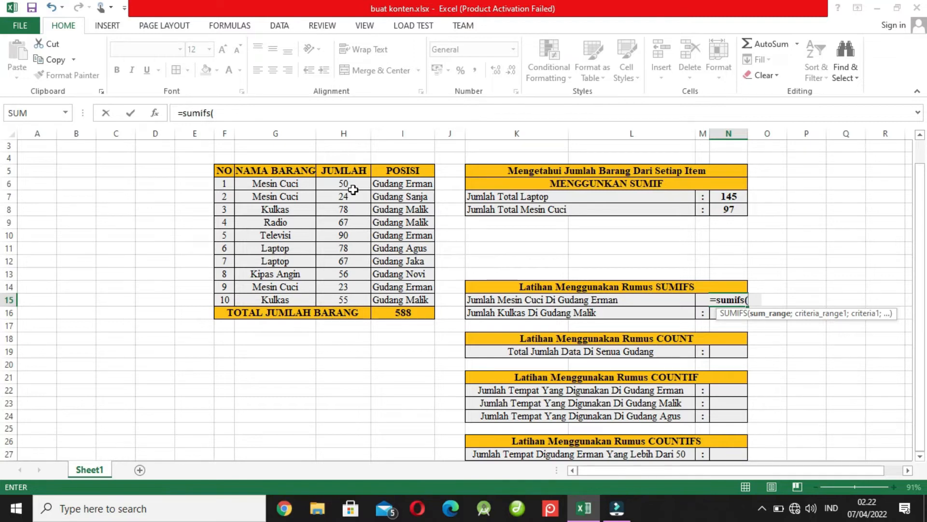
{"action": "left_click", "coordinate": [349, 185]}
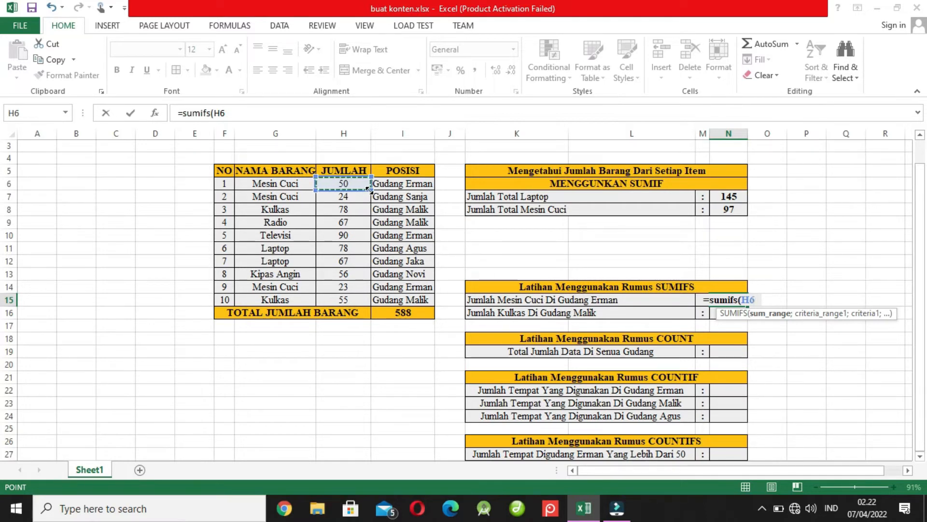
{"action": "left_click_drag", "start_coordinate": [369, 189], "coordinate": [370, 304]}
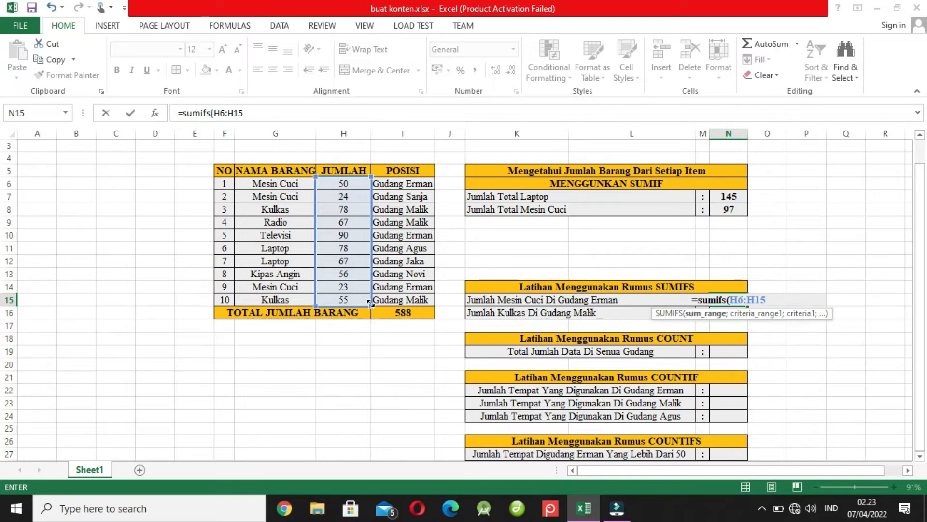
{"action": "type", "text": ";"}
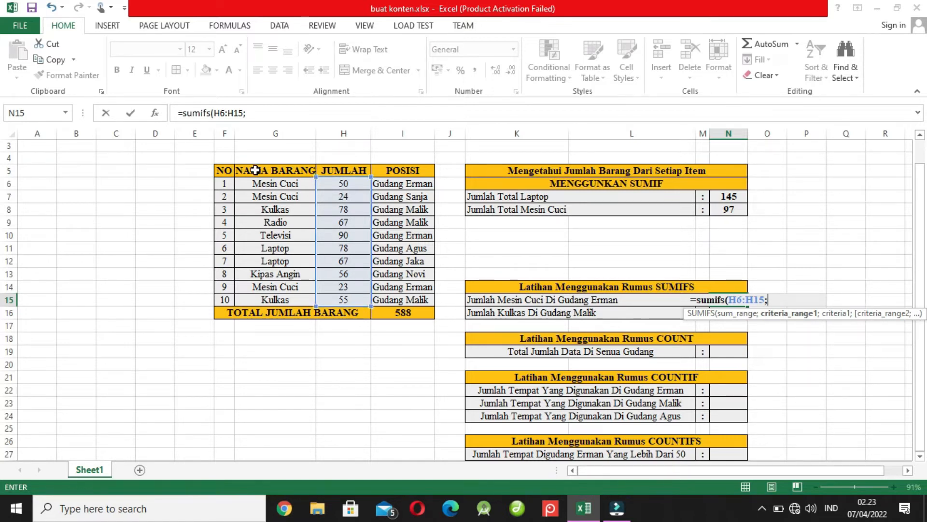
{"action": "left_click", "coordinate": [279, 184]}
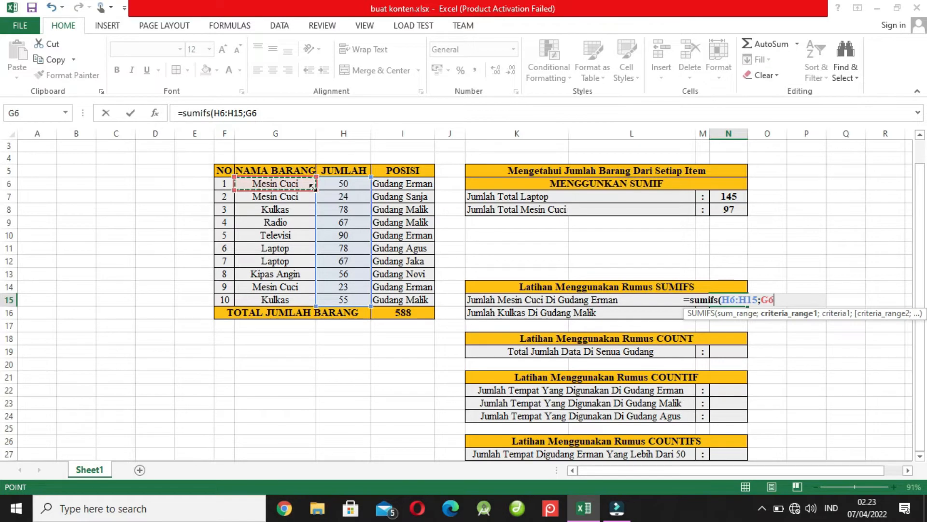
{"action": "left_click_drag", "start_coordinate": [314, 189], "coordinate": [318, 305]}
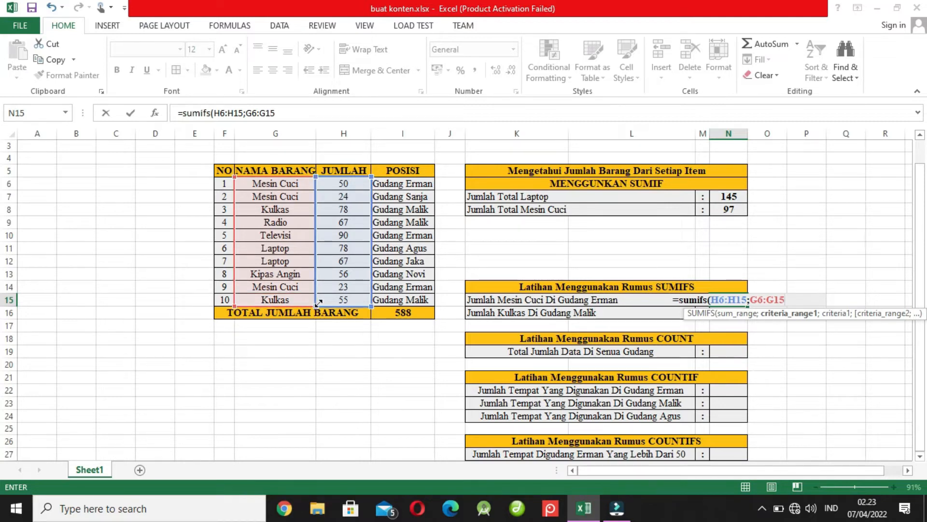
{"action": "type", "text": ";"}
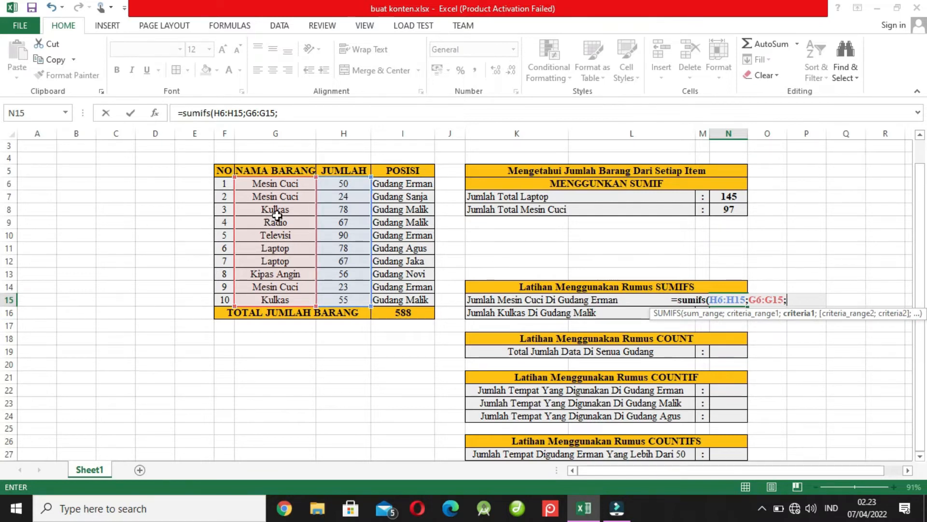
{"action": "left_click", "coordinate": [298, 185]}
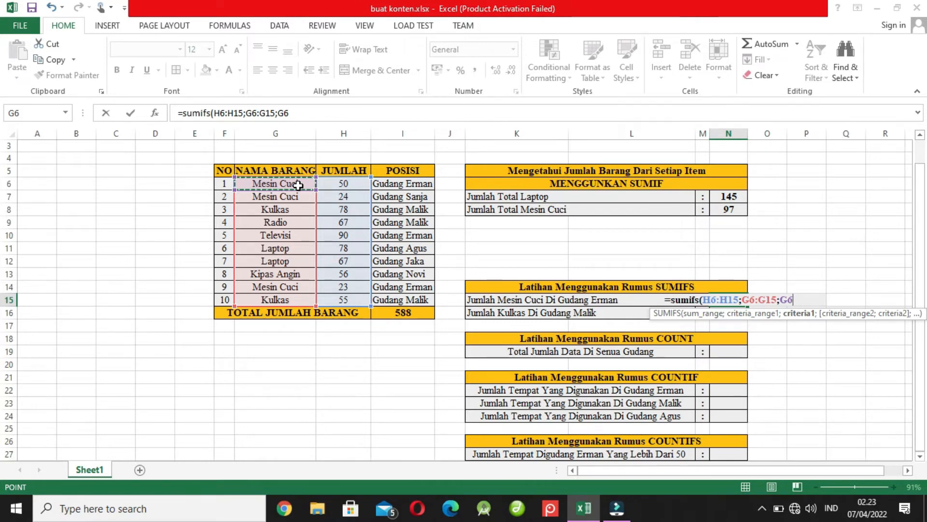
{"action": "type", "text": ";"}
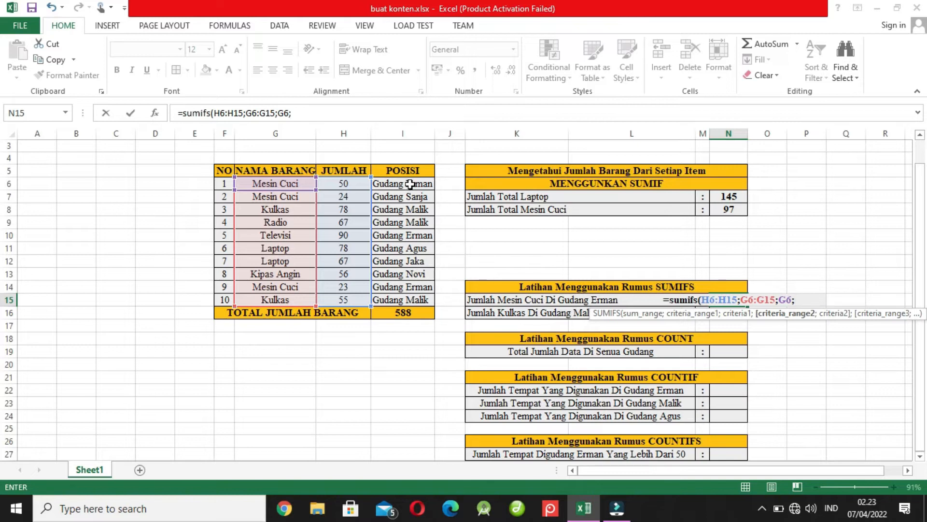
{"action": "left_click", "coordinate": [409, 184]}
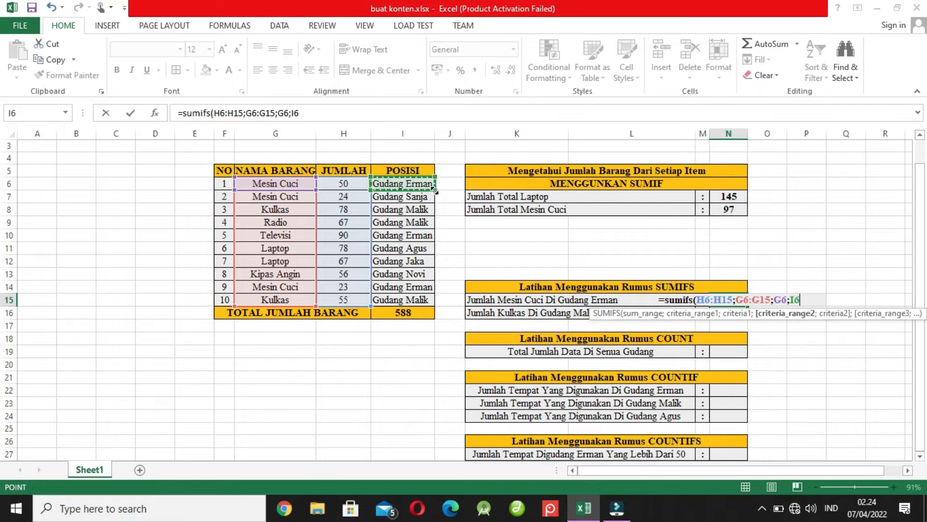
{"action": "left_click_drag", "start_coordinate": [434, 190], "coordinate": [440, 301]}
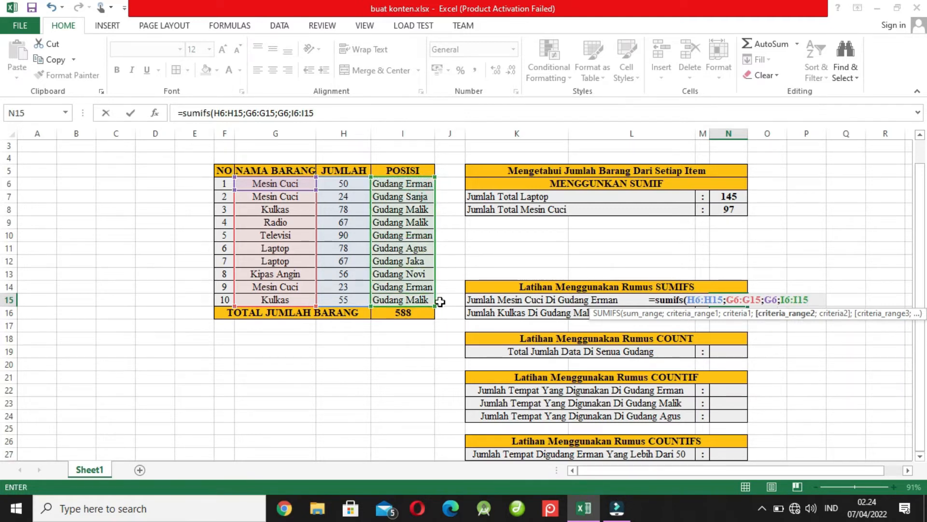
{"action": "type", "text": ";"}
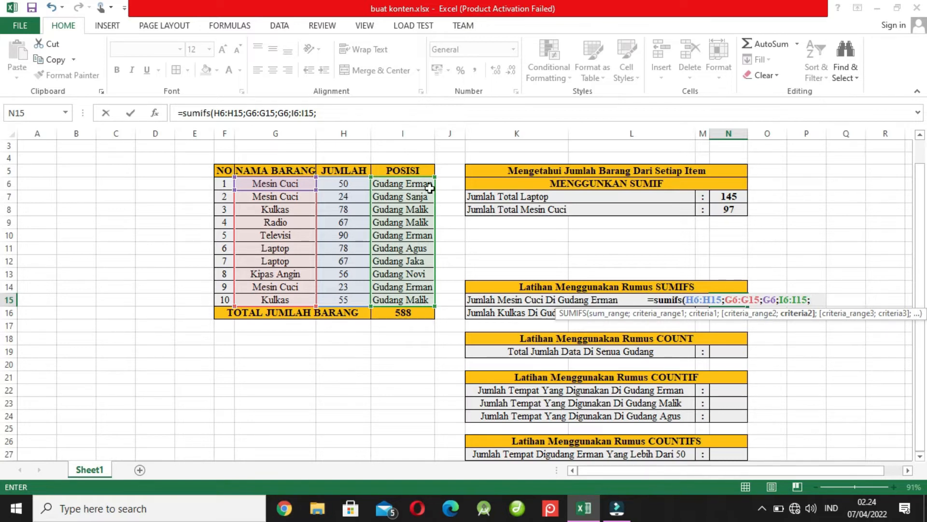
{"action": "left_click", "coordinate": [412, 183]}
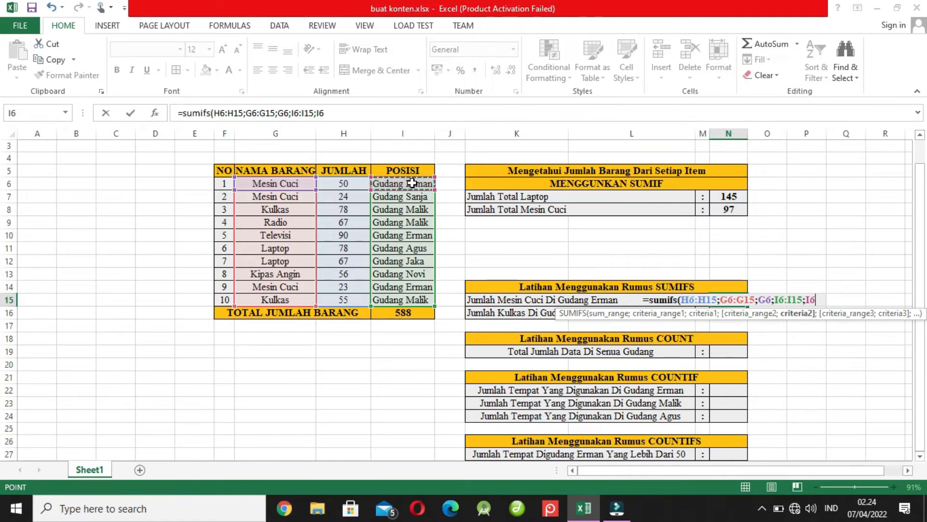
{"action": "key", "text": "Return"}
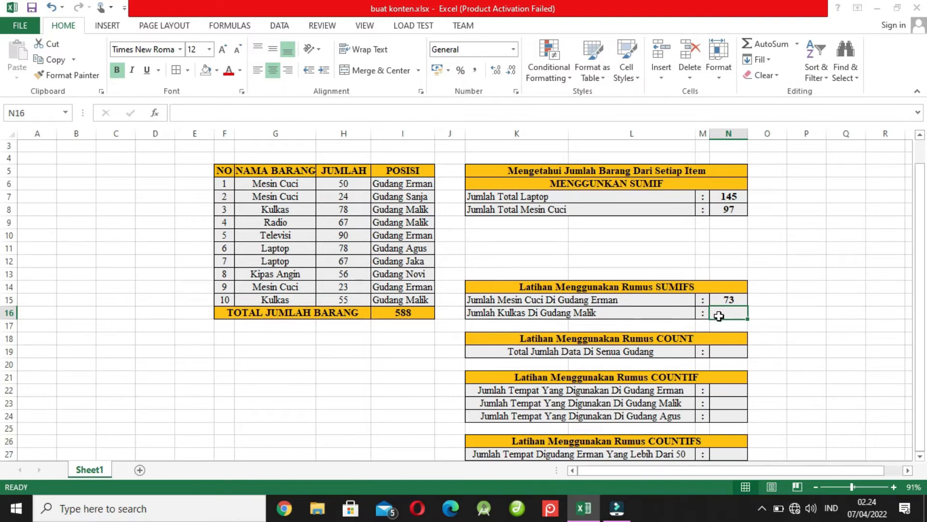
Enter =SUMIFS(H6:H15;G6:G15;G8;I6:I15;I9) in cell N16 to calculate Jumlah Kulkas Di Gudang Malik
{"action": "type", "text": "=sumifs"}
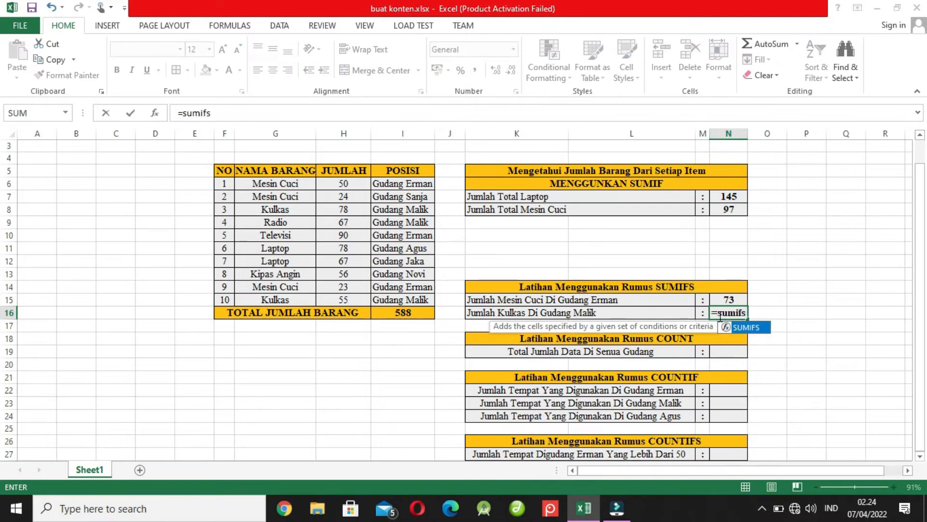
{"action": "type", "text": "("}
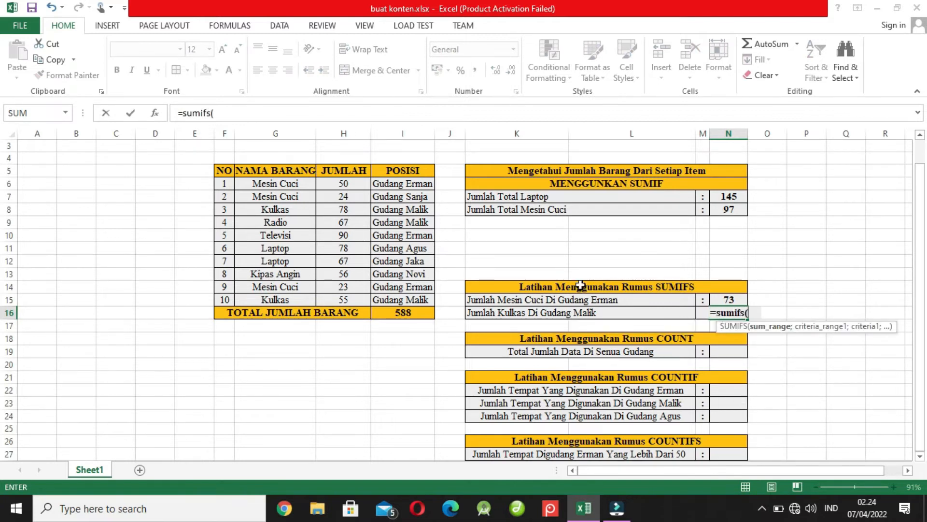
{"action": "left_click", "coordinate": [353, 185]}
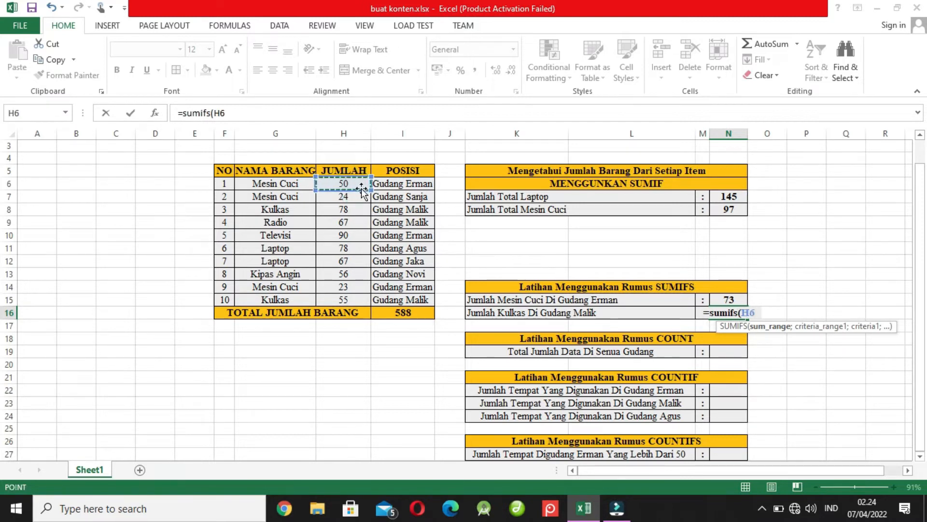
{"action": "left_click_drag", "start_coordinate": [370, 188], "coordinate": [366, 304]}
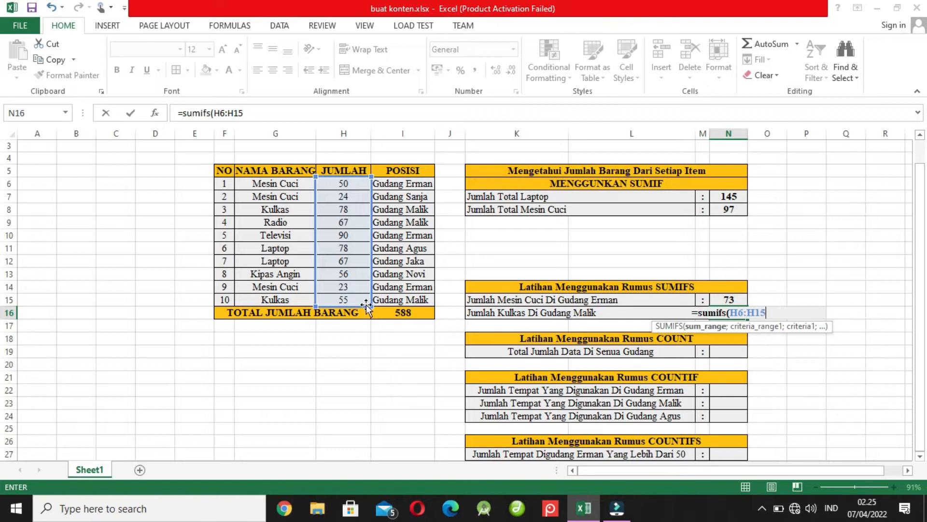
{"action": "type", "text": ";"}
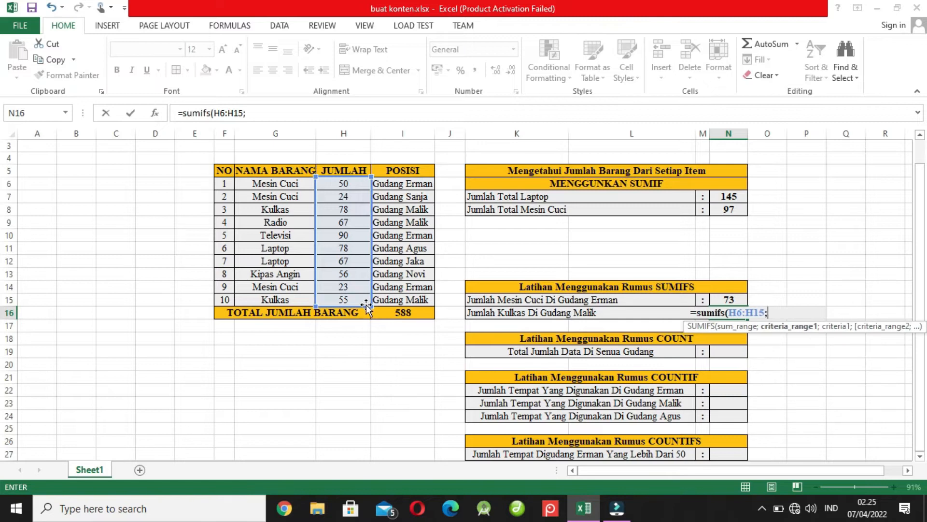
{"action": "left_click", "coordinate": [291, 184]}
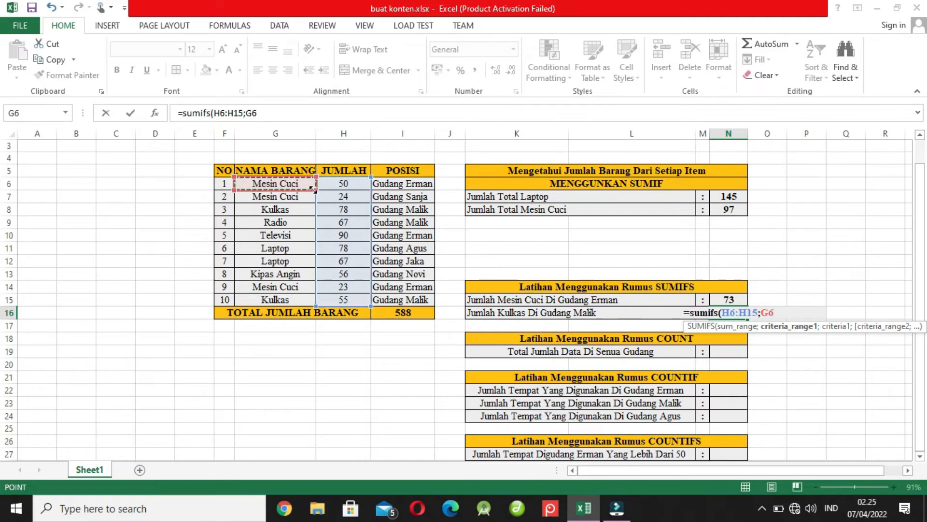
{"action": "left_click_drag", "start_coordinate": [311, 189], "coordinate": [312, 302]}
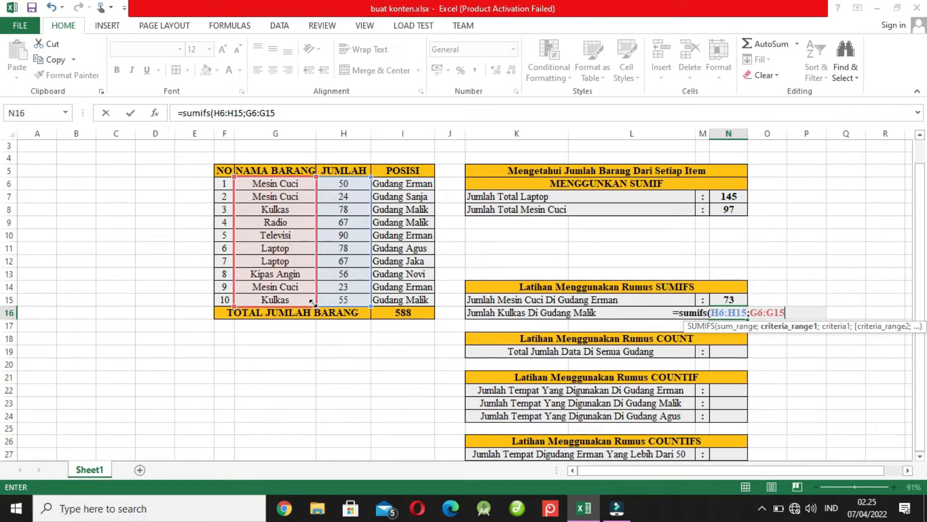
{"action": "type", "text": ";"}
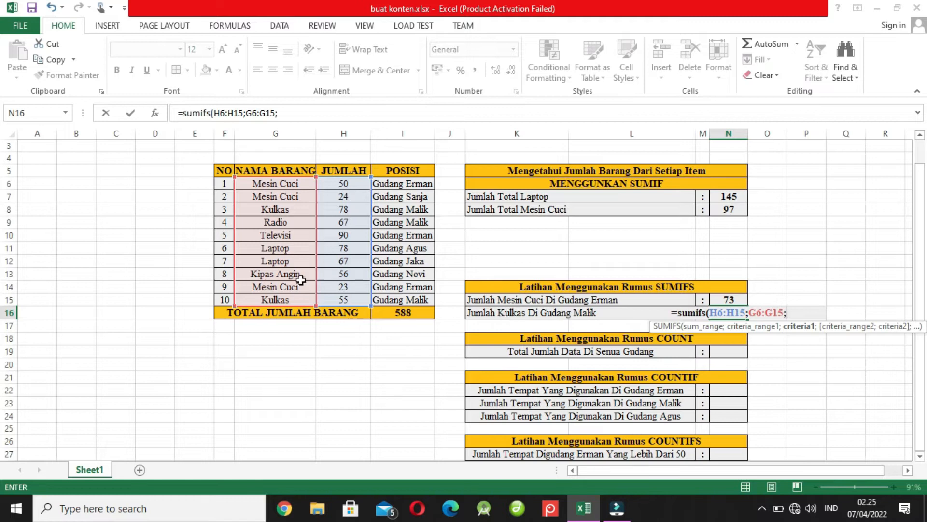
{"action": "left_click", "coordinate": [276, 300]}
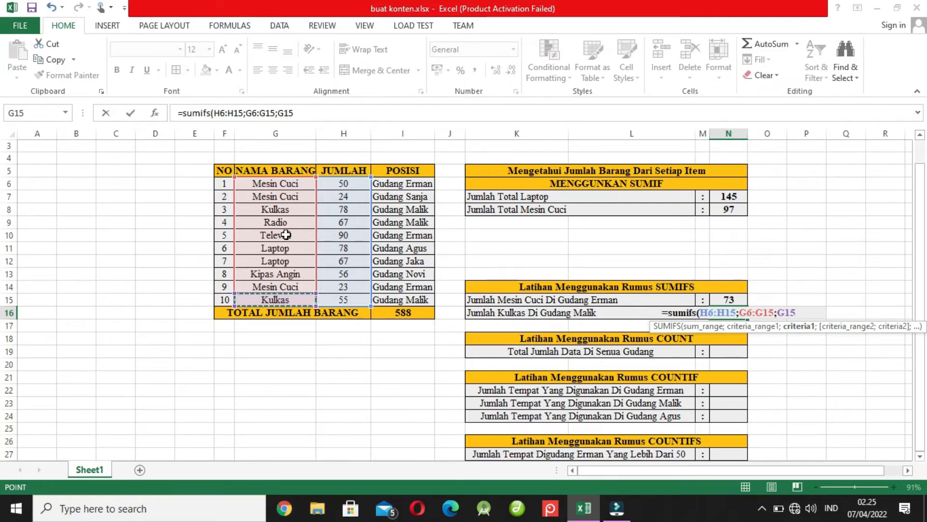
{"action": "left_click", "coordinate": [275, 209]}
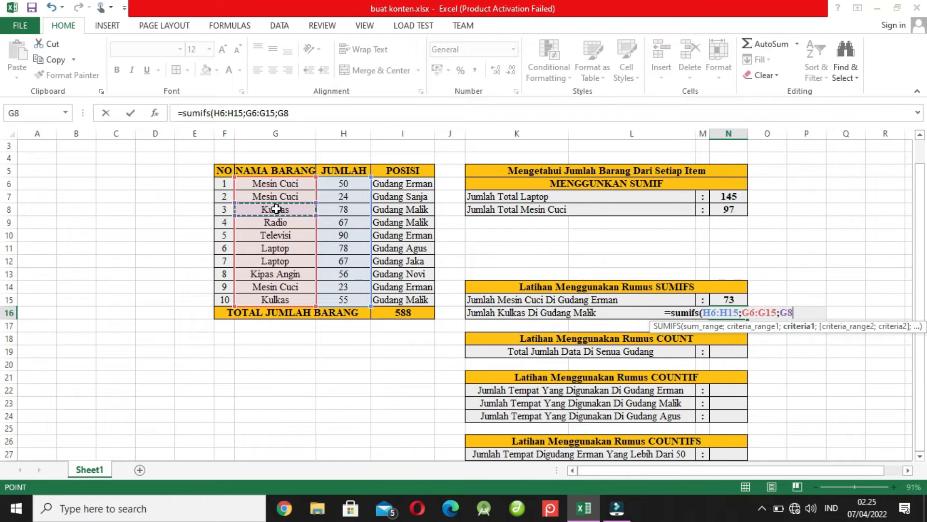
{"action": "type", "text": ";"}
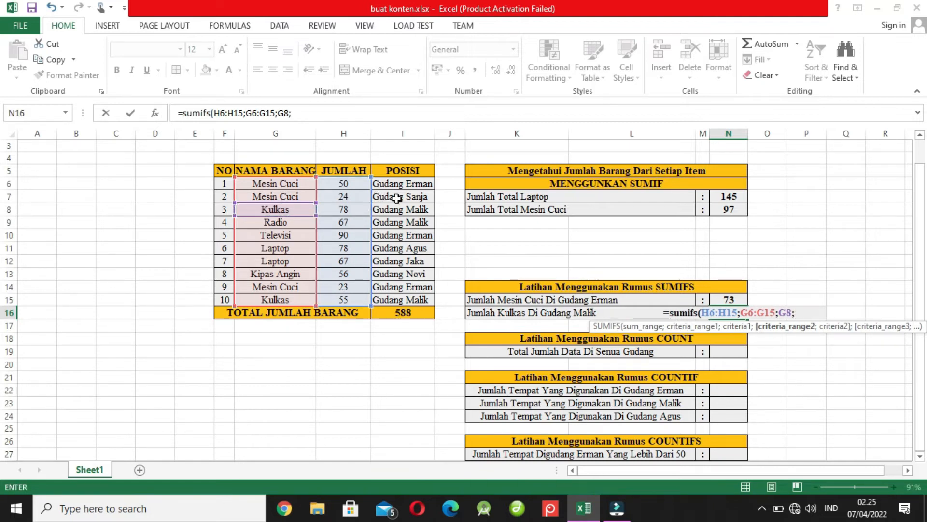
{"action": "left_click", "coordinate": [428, 184]}
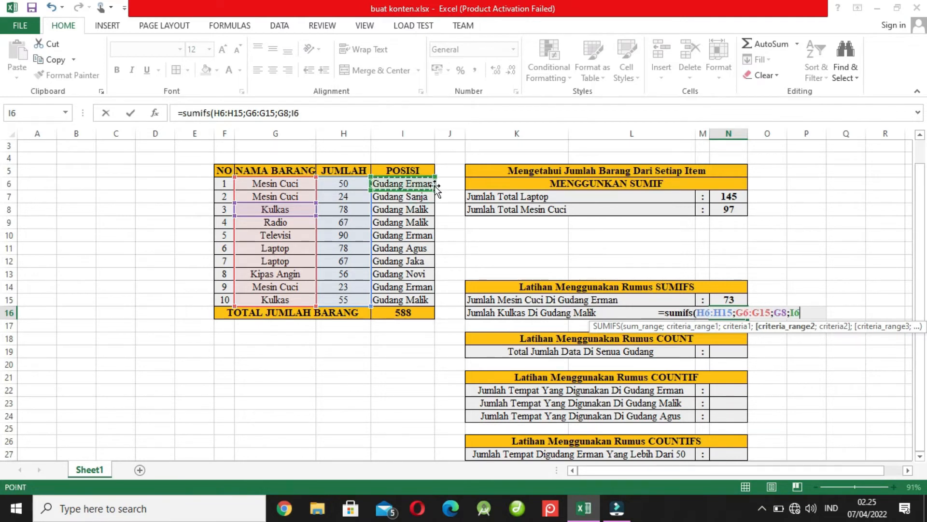
{"action": "left_click_drag", "start_coordinate": [430, 184], "coordinate": [438, 299]}
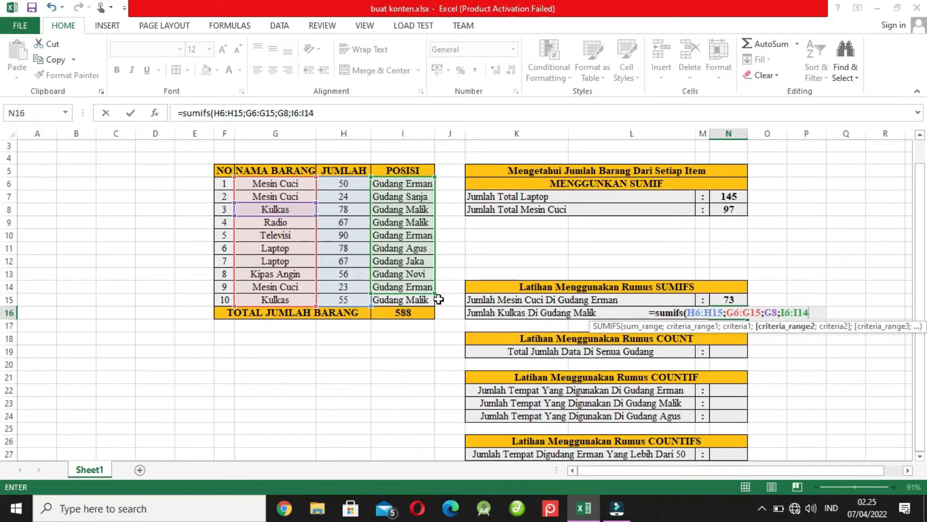
{"action": "left_click_drag", "start_coordinate": [431, 291], "coordinate": [435, 300]}
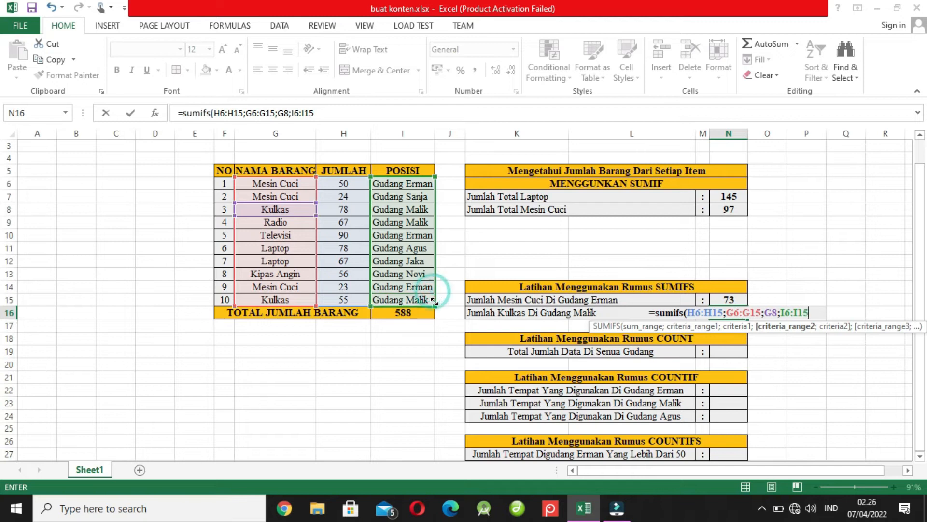
{"action": "type", "text": ";"}
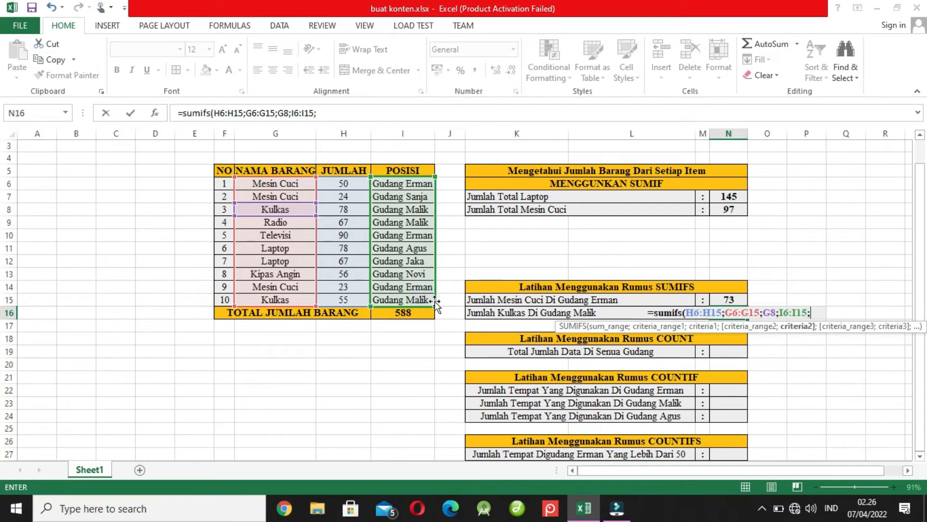
{"action": "left_click", "coordinate": [421, 224]}
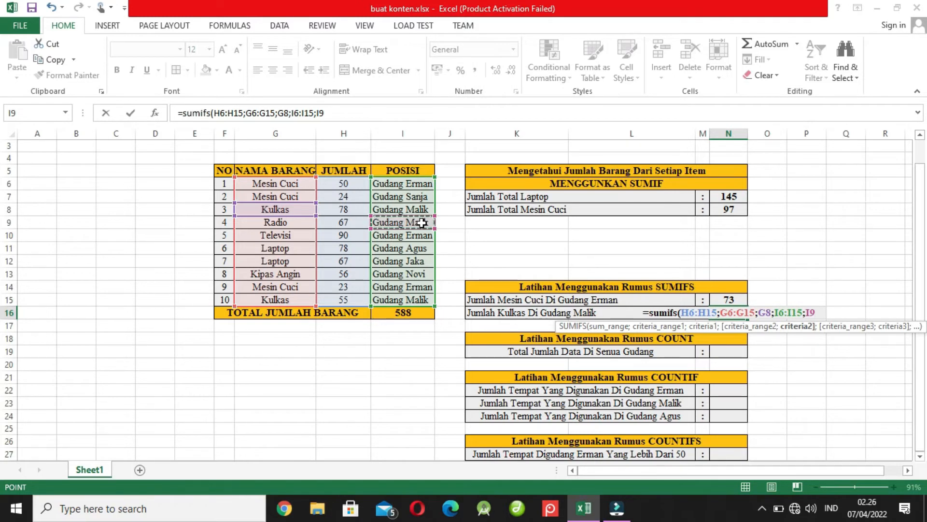
{"action": "key", "text": "Return"}
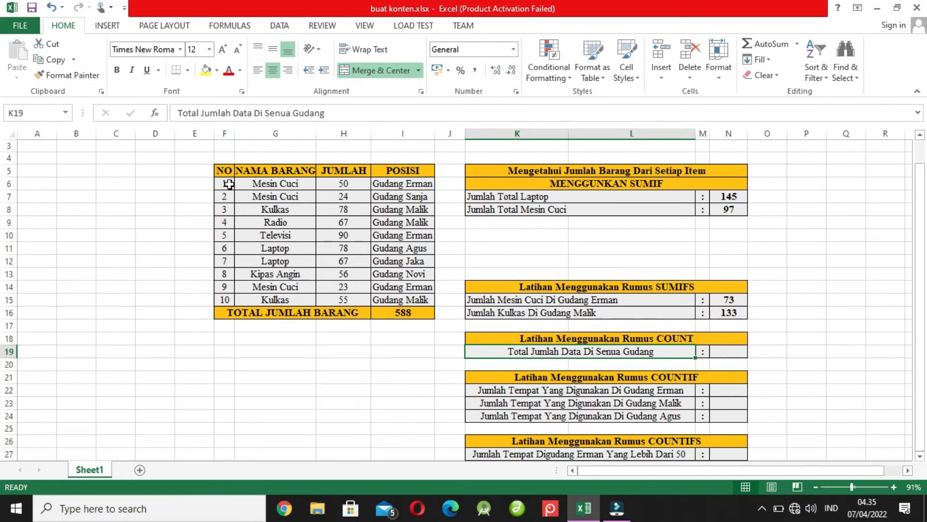
Enter =COUNT(H6:H15) in cell N19 to calculate Total Jumlah Data Di Senua Gudang
{"action": "left_click_drag", "start_coordinate": [229, 184], "coordinate": [387, 293]}
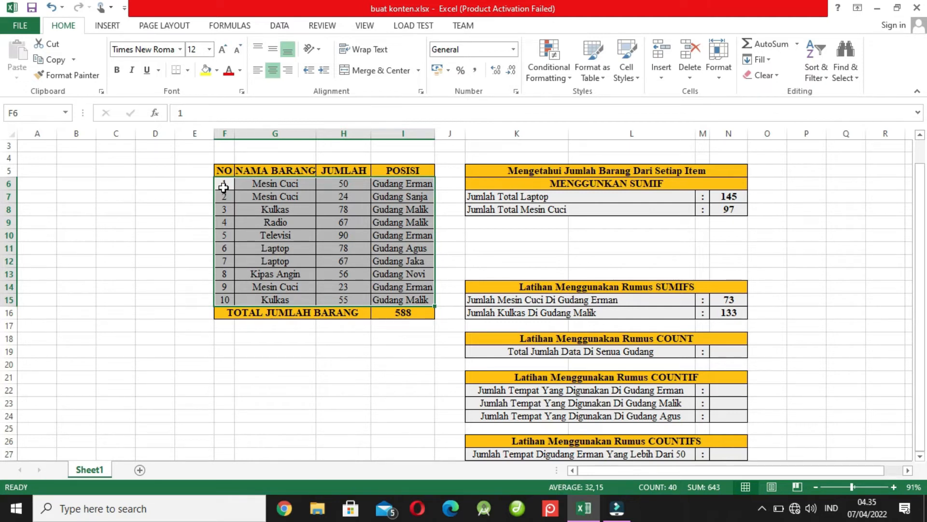
{"action": "left_click", "coordinate": [717, 354]}
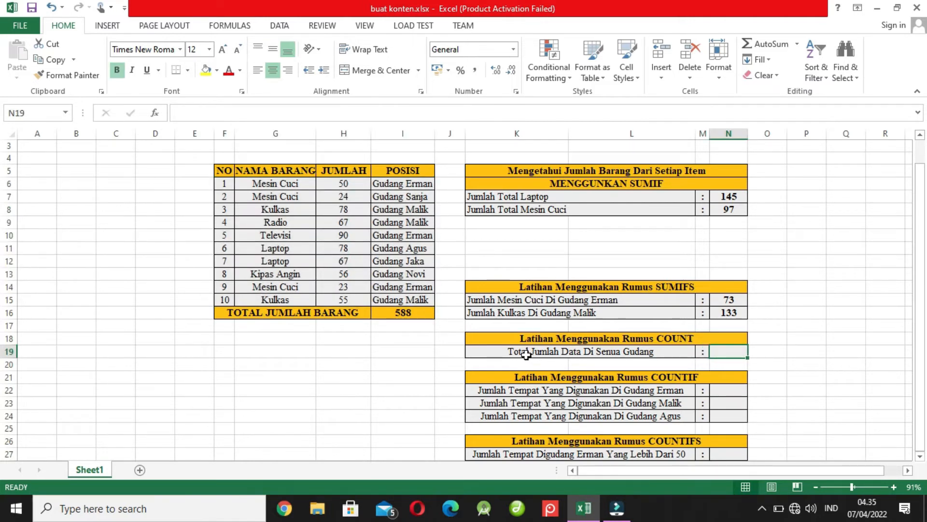
{"action": "left_click", "coordinate": [729, 352]}
{"action": "type", "text": "=coun"}
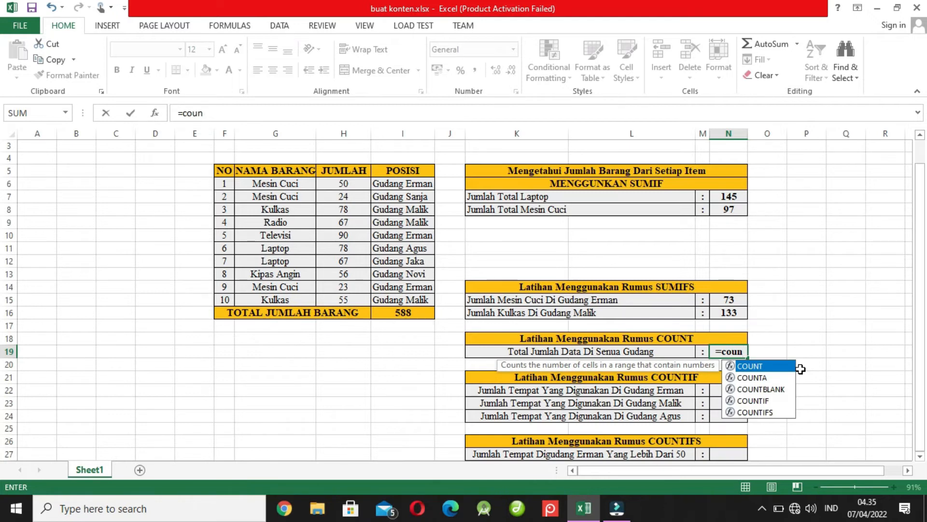
{"action": "type", "text": "t"}
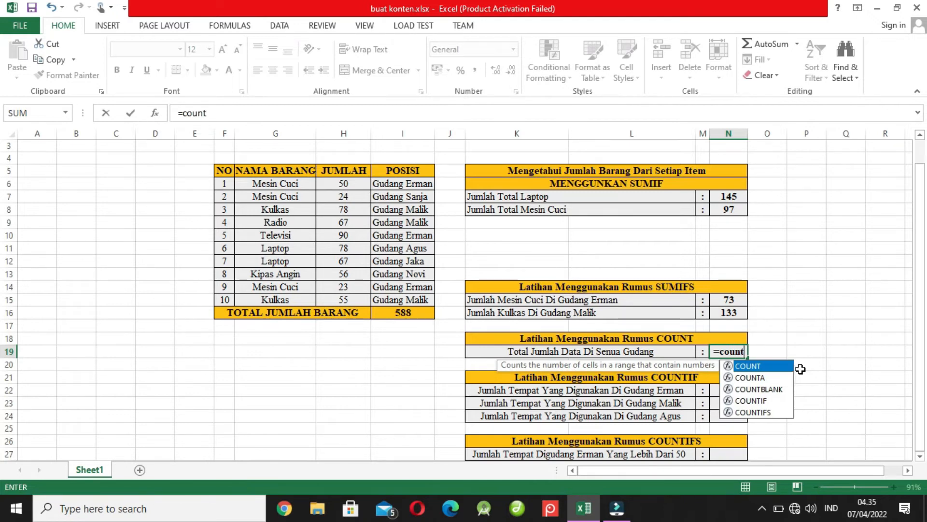
{"action": "type", "text": "("}
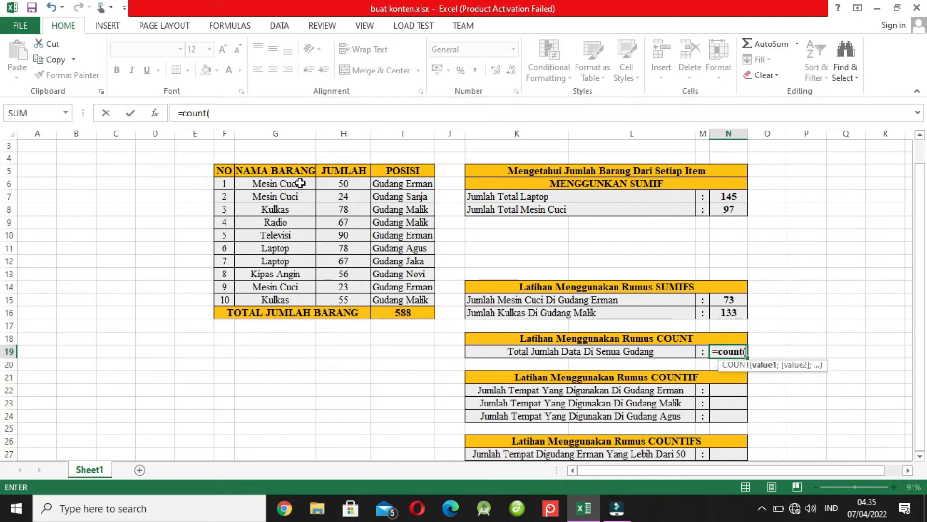
{"action": "left_click", "coordinate": [352, 185]}
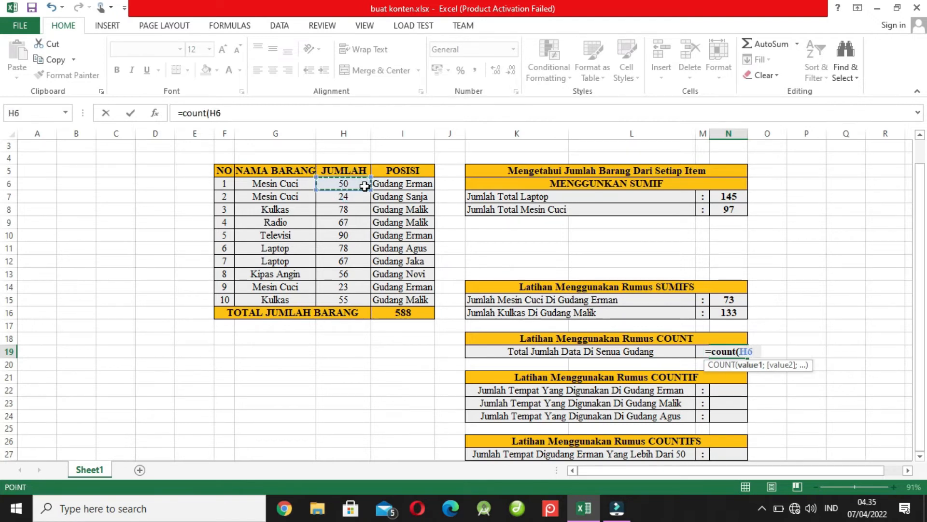
{"action": "left_click", "coordinate": [370, 189]}
{"action": "left_click_drag", "start_coordinate": [369, 189], "coordinate": [361, 301]}
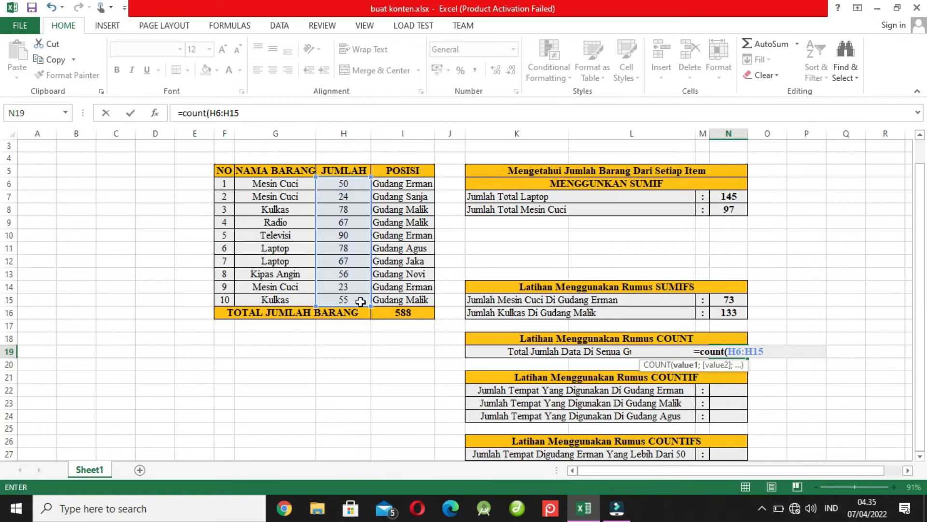
{"action": "type", "text": ")"}
{"action": "key", "text": "Return"}
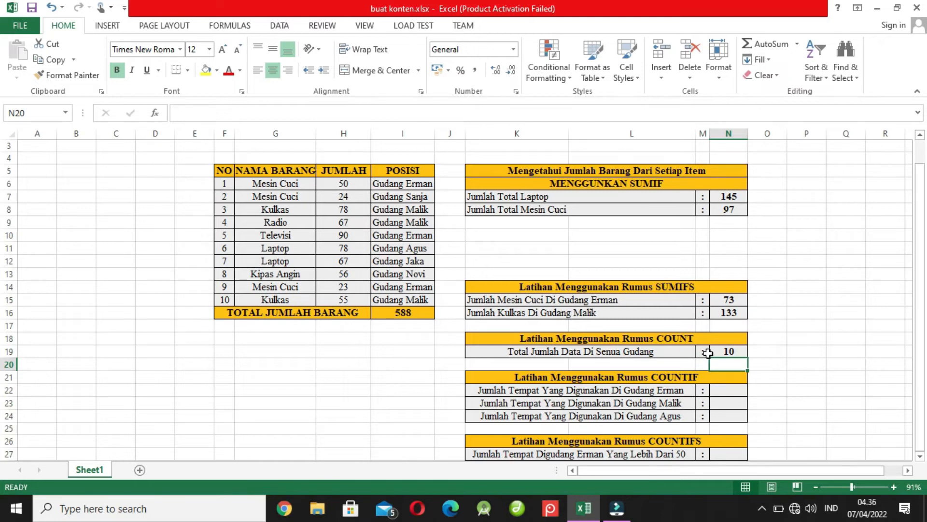
Go through the JUMLAH entries in H6:H15 one by one to check the COUNT result in cell N19
{"action": "left_click", "coordinate": [348, 184]}
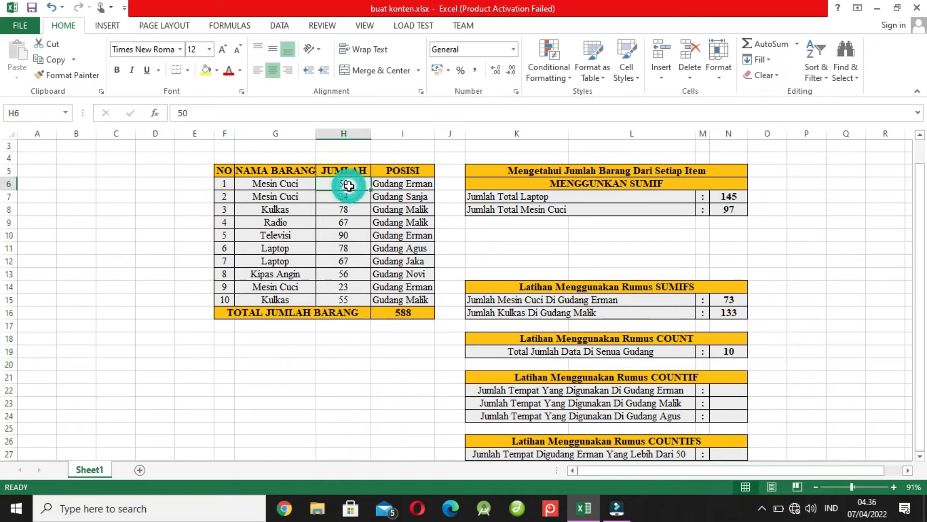
{"action": "left_click", "coordinate": [350, 197]}
{"action": "left_click", "coordinate": [355, 211]}
{"action": "left_click", "coordinate": [352, 222]}
{"action": "left_click", "coordinate": [354, 237]}
{"action": "left_click", "coordinate": [355, 248]}
{"action": "left_click", "coordinate": [353, 262]}
{"action": "left_click", "coordinate": [352, 276]}
{"action": "left_click", "coordinate": [353, 288]}
{"action": "left_click", "coordinate": [355, 300]}
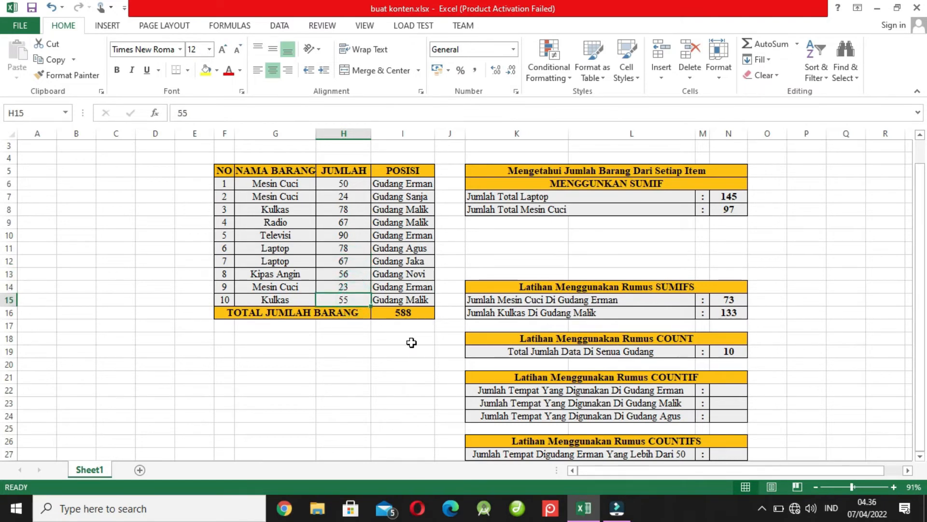
{"action": "left_click", "coordinate": [412, 340]}
{"action": "left_click", "coordinate": [731, 352]}
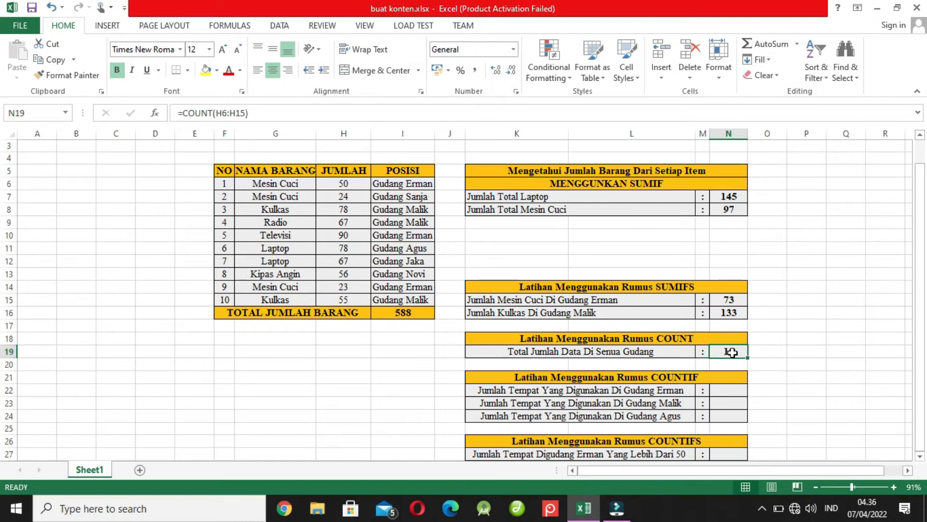
{"action": "left_click", "coordinate": [342, 184]}
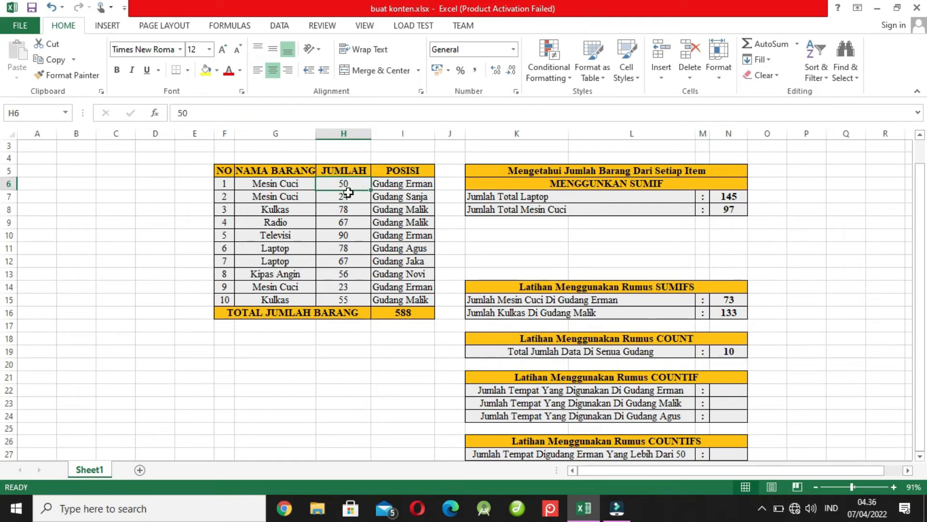
{"action": "left_click", "coordinate": [345, 298]}
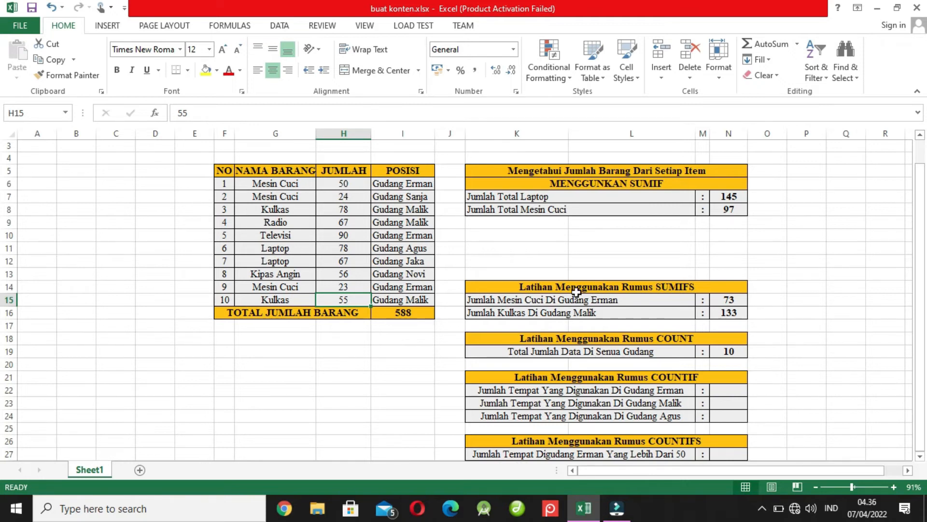
{"action": "left_click", "coordinate": [723, 395]}
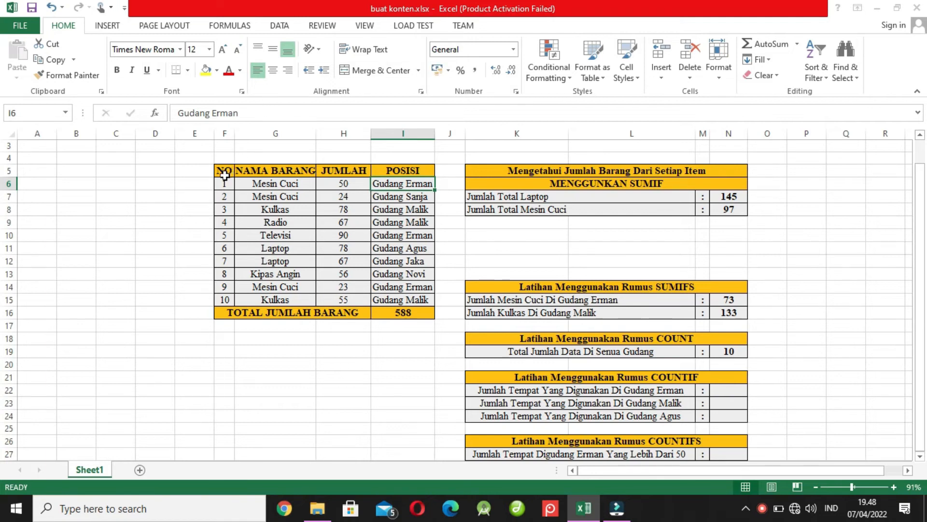
{"action": "left_click_drag", "start_coordinate": [223, 183], "coordinate": [408, 301]}
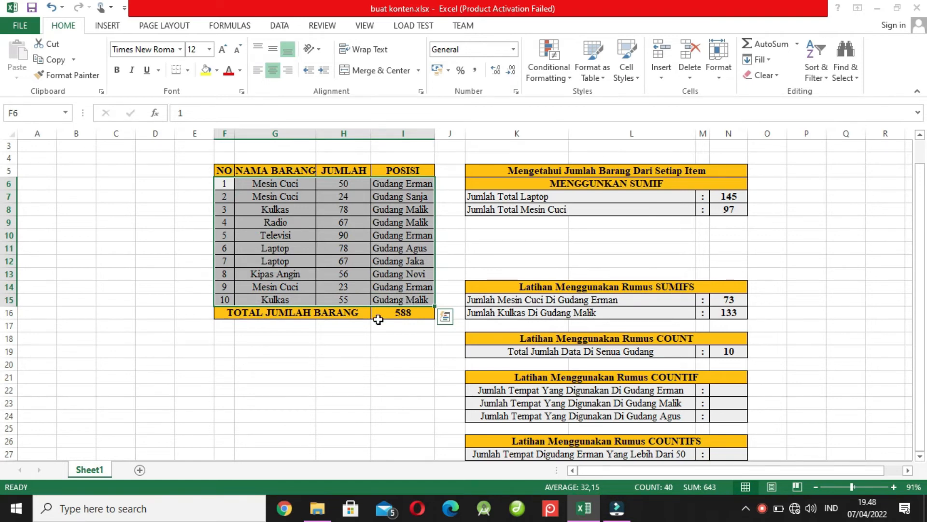
{"action": "left_click", "coordinate": [376, 340]}
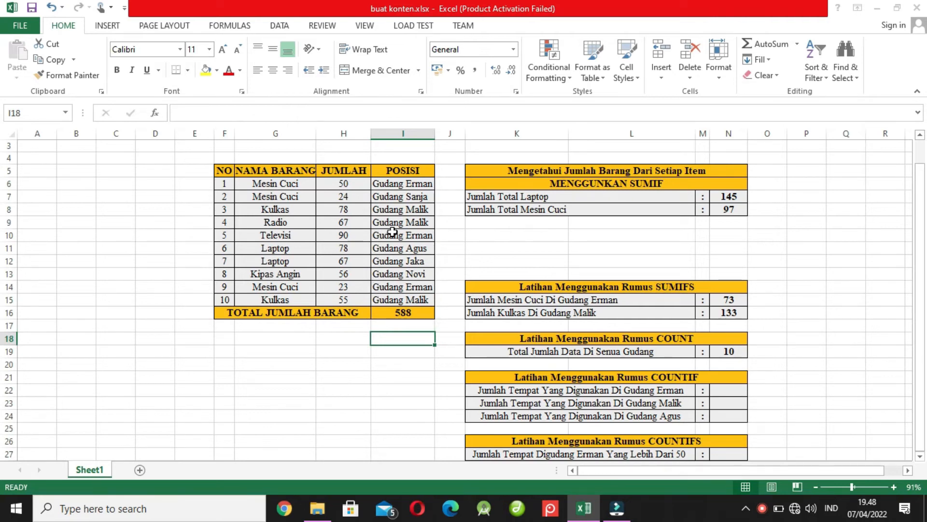
{"action": "left_click", "coordinate": [410, 184]}
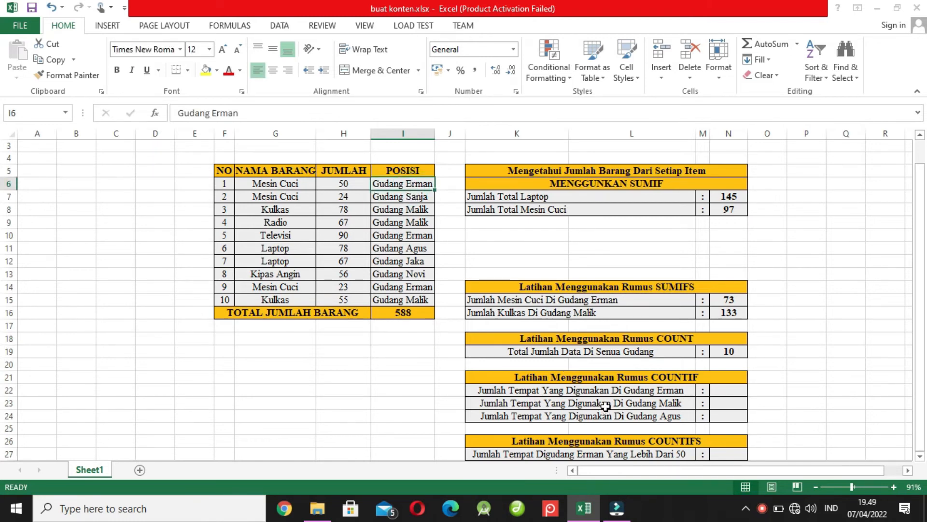
{"action": "left_click", "coordinate": [542, 395]}
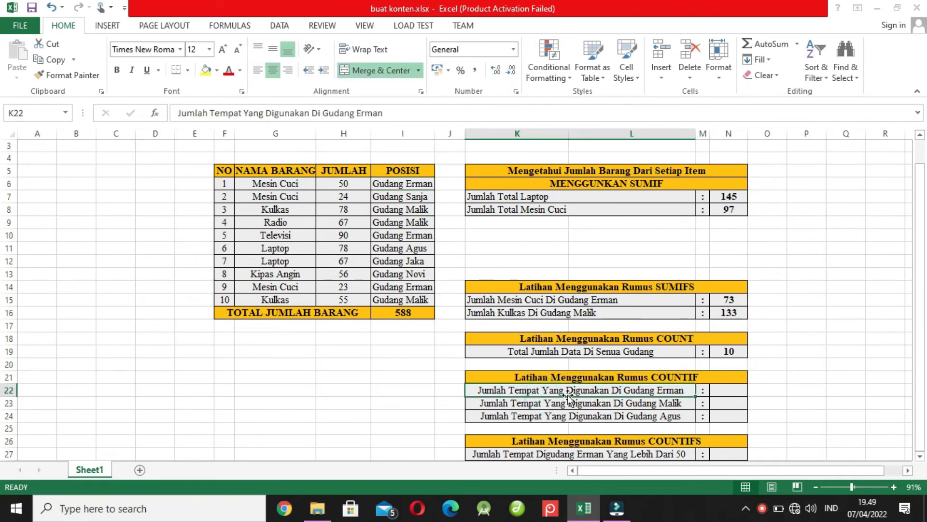
Enter =COUNTIF(I6:I15;I6) in cell N22 to calculate Jumlah Tempat Yang Digunakan Di Gudang Erman
{"action": "left_click", "coordinate": [726, 390]}
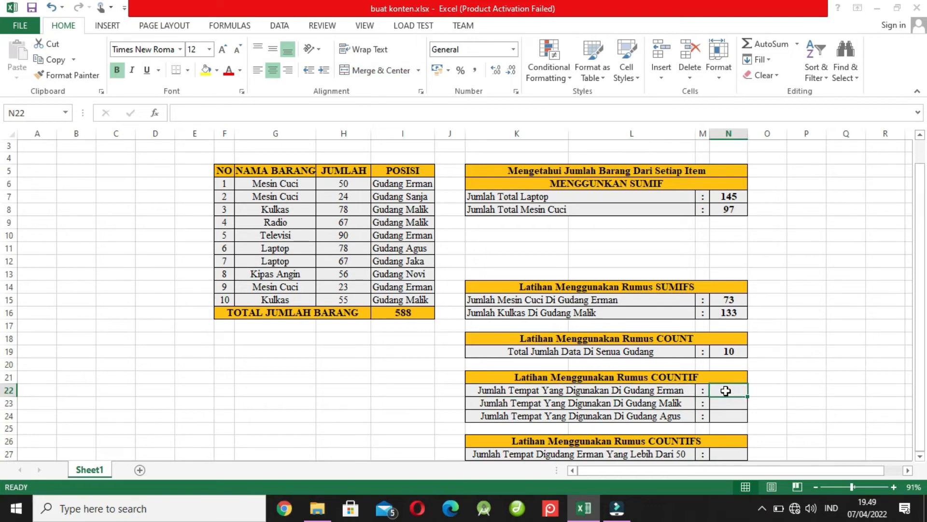
{"action": "type", "text": "=count"}
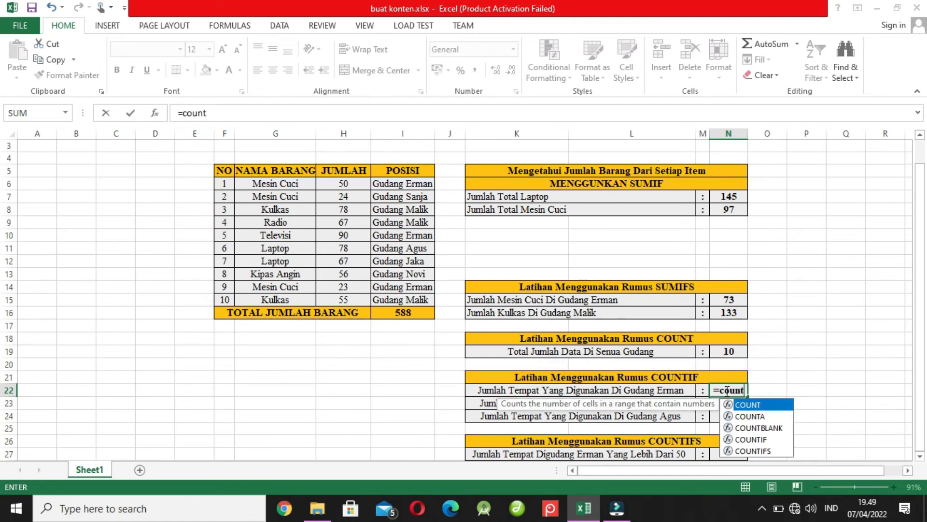
{"action": "type", "text": "if("}
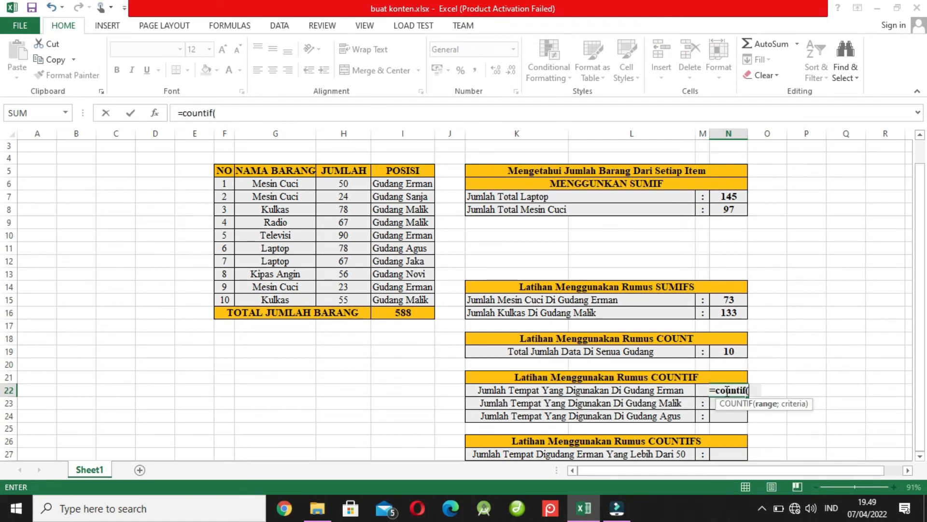
{"action": "left_click", "coordinate": [411, 186]}
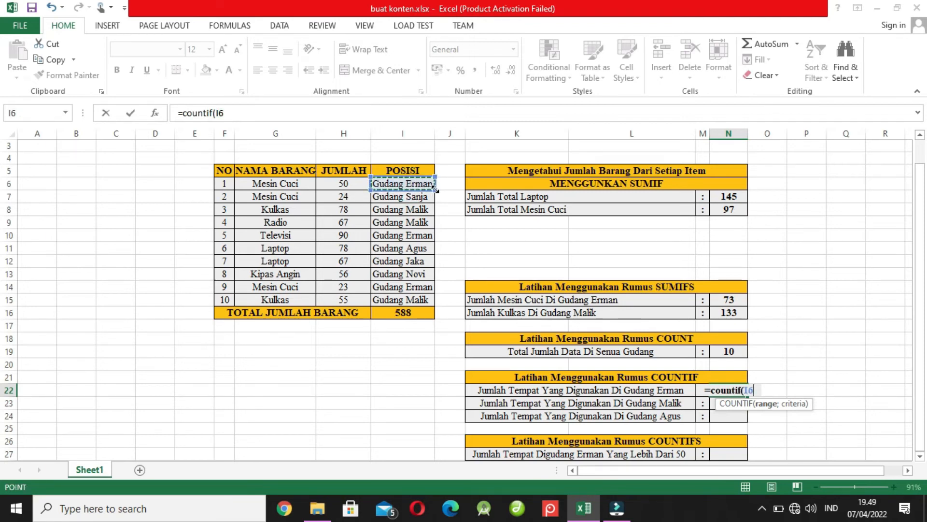
{"action": "left_click_drag", "start_coordinate": [426, 186], "coordinate": [437, 303]}
{"action": "type", "text": ";"}
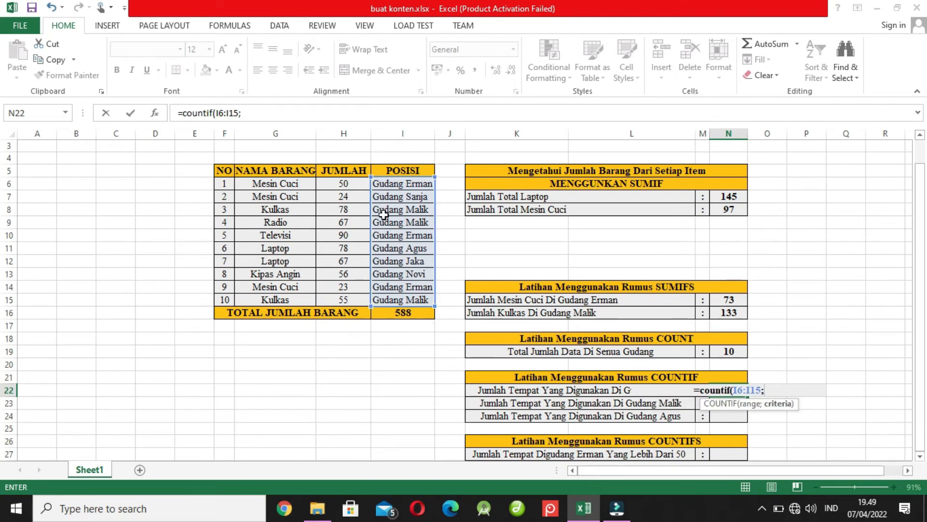
{"action": "left_click", "coordinate": [415, 184]}
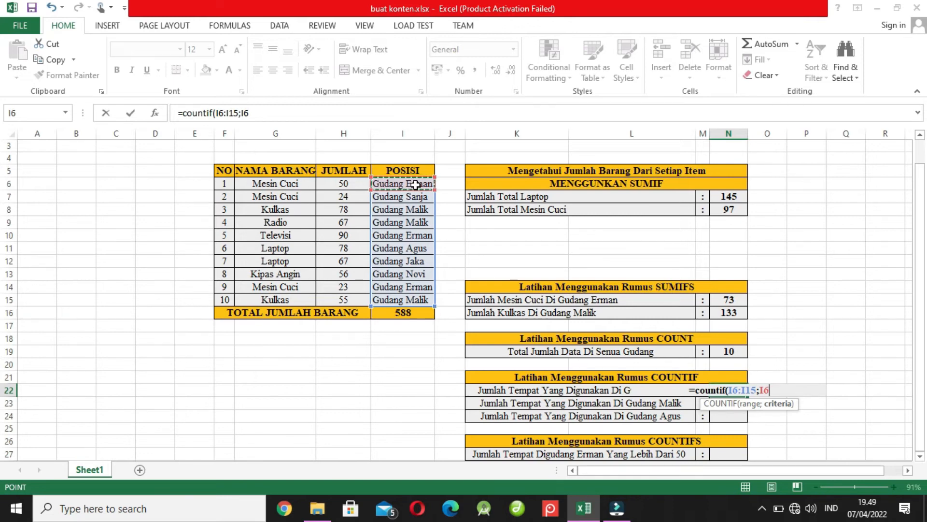
{"action": "key", "text": "Return"}
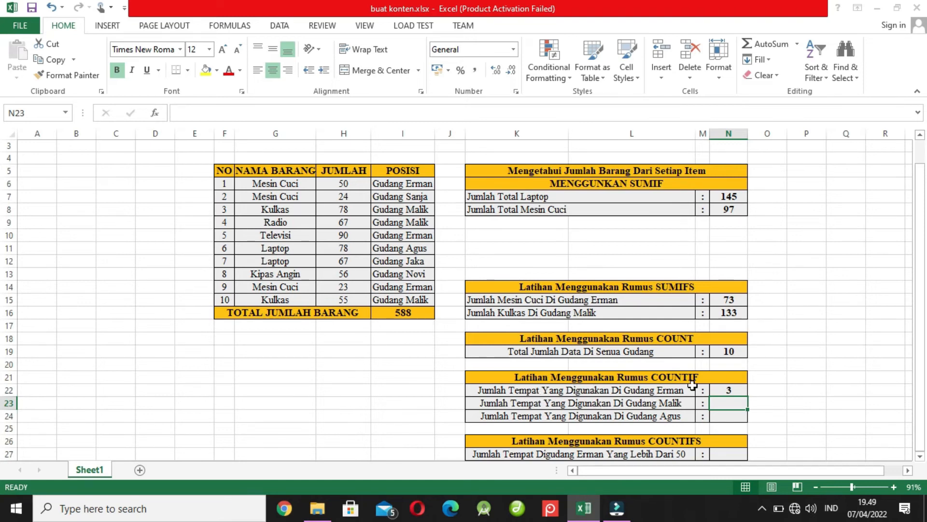
Check the formula in N22 against the Gudang Erman entries in the POSISI column, cells I6, I10 and I14
{"action": "left_click", "coordinate": [728, 389]}
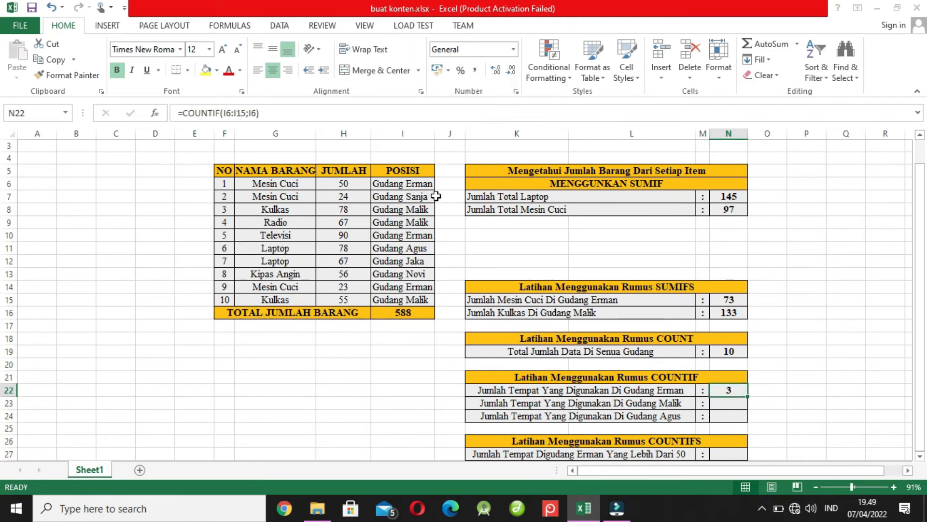
{"action": "left_click", "coordinate": [404, 184]}
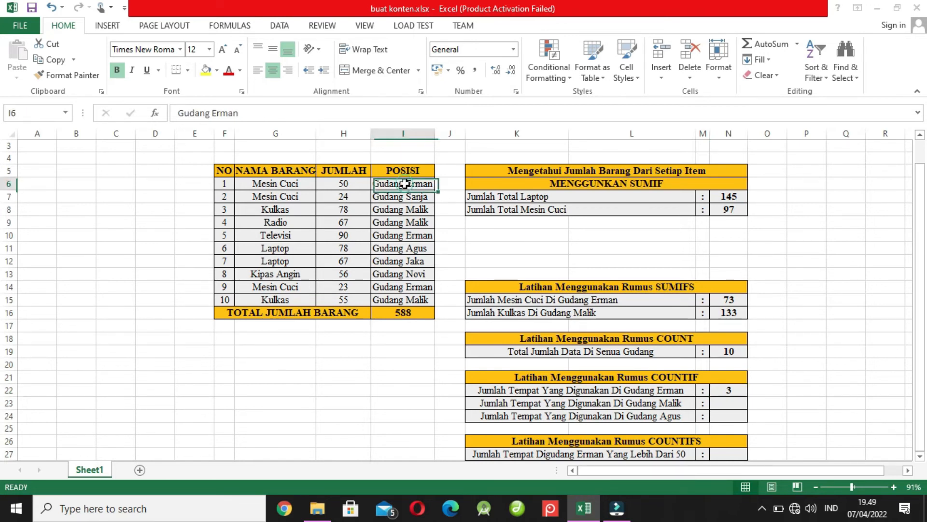
{"action": "left_click", "coordinate": [416, 234]}
{"action": "left_click", "coordinate": [422, 287]}
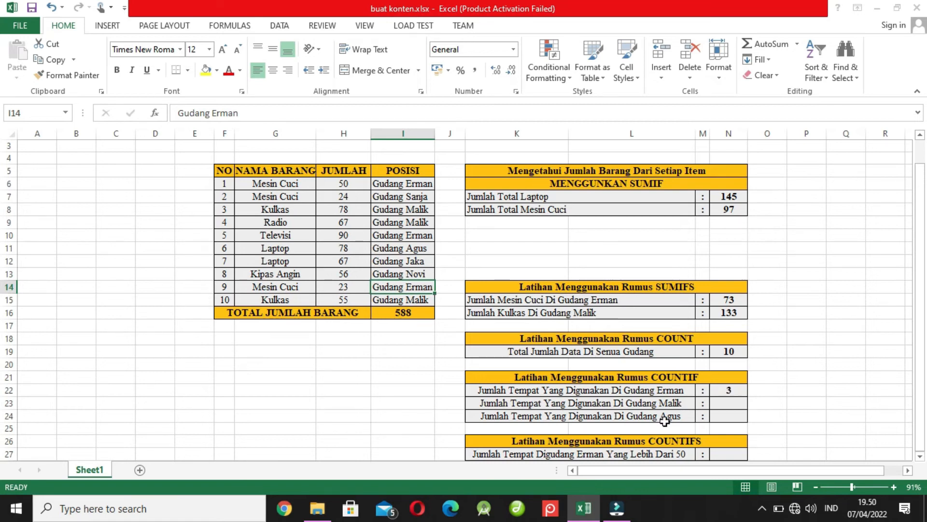
Enter =COUNTIF(I6:I15;I8) in cell N23 to calculate Jumlah Tempat Yang Digunakan Di Gudang Malik
{"action": "left_click", "coordinate": [730, 404]}
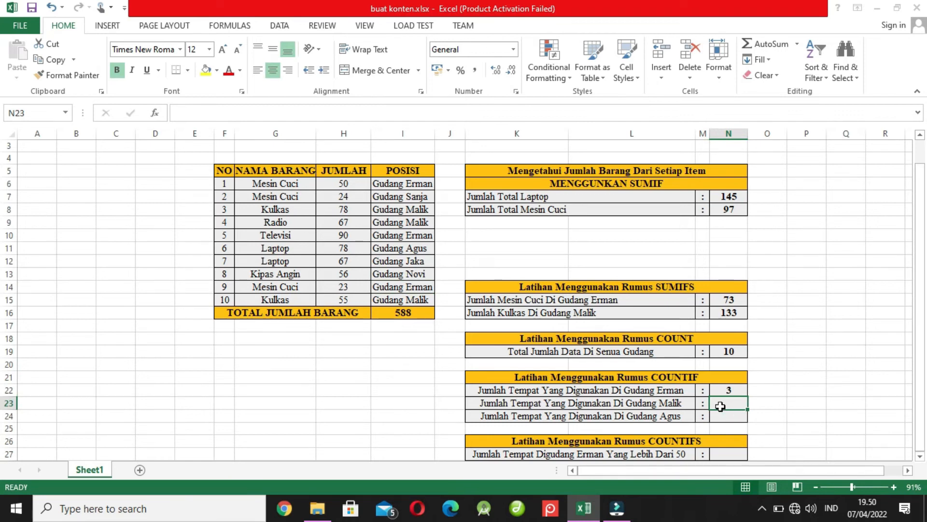
{"action": "type", "text": "="}
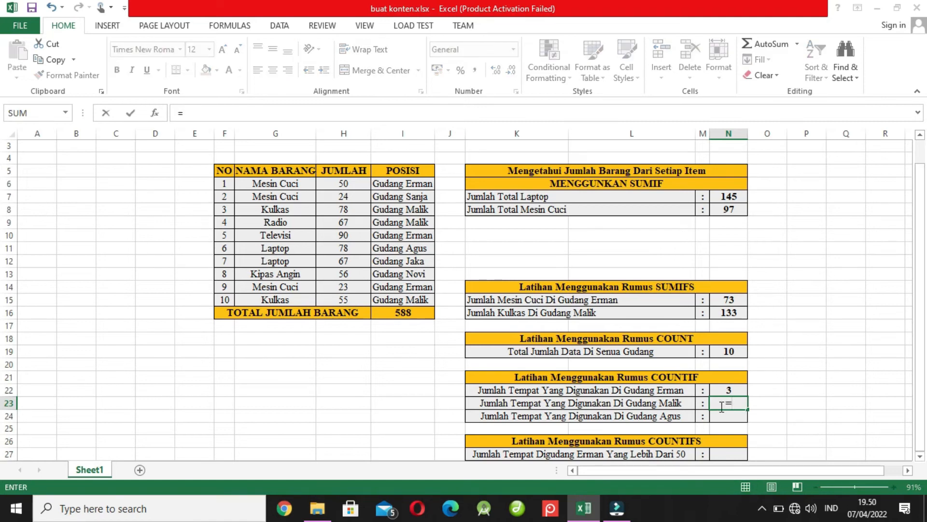
{"action": "type", "text": "countif("}
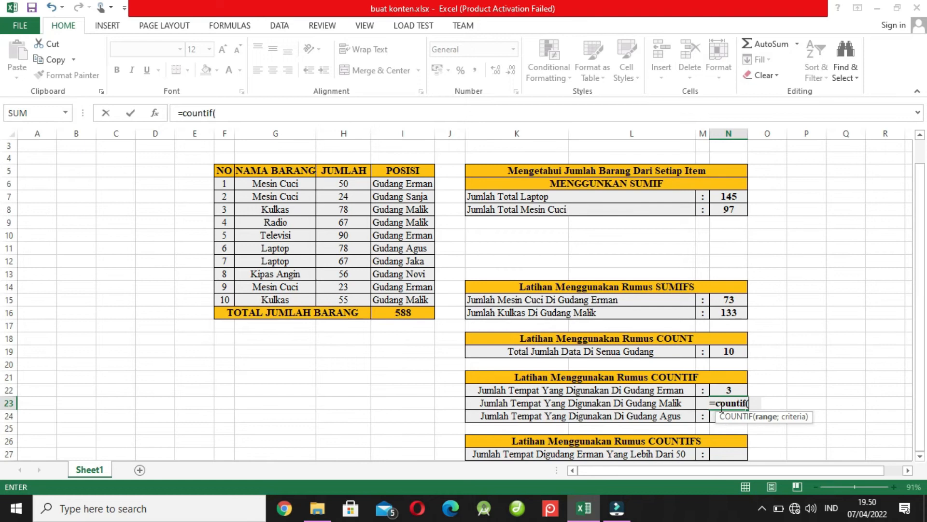
{"action": "left_click", "coordinate": [407, 184]}
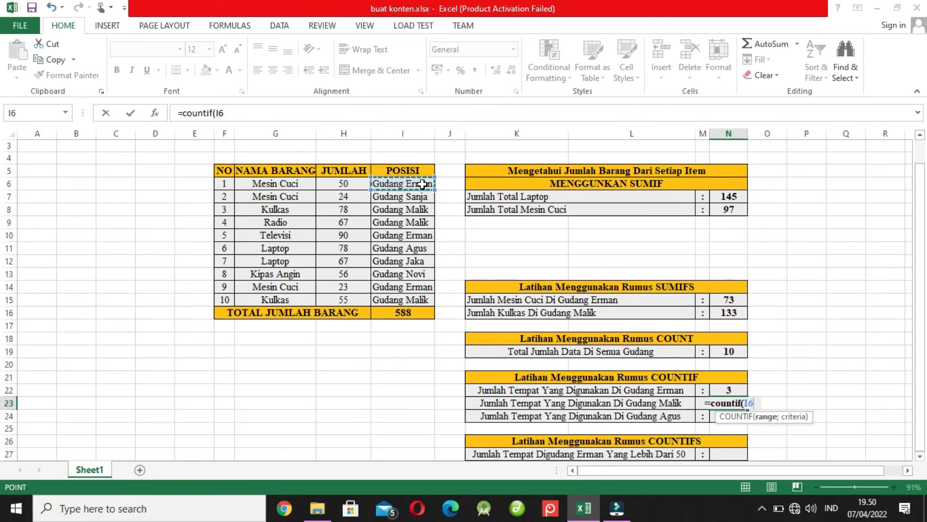
{"action": "left_click_drag", "start_coordinate": [434, 189], "coordinate": [443, 300]}
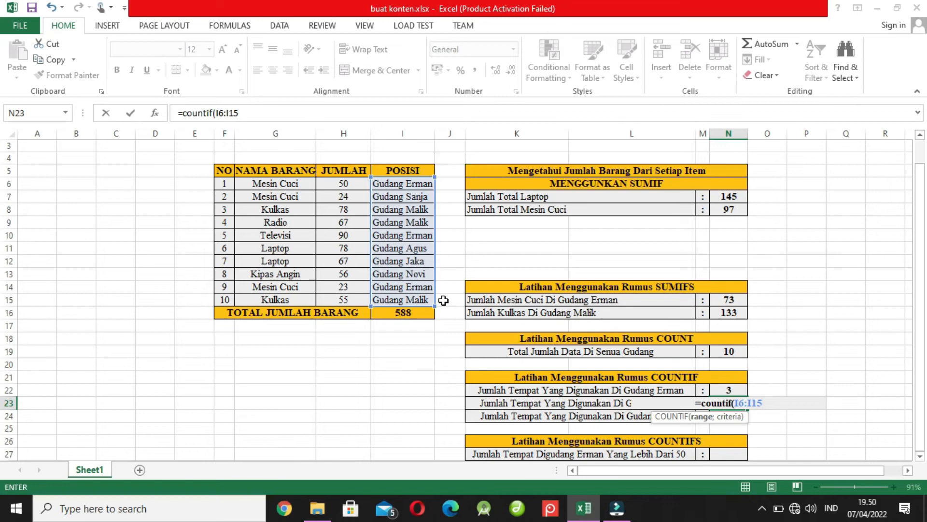
{"action": "type", "text": ";"}
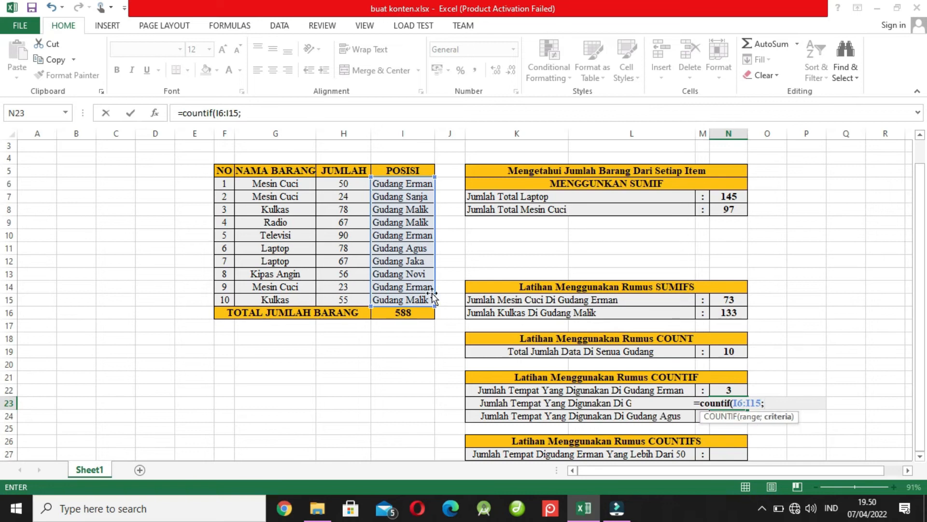
{"action": "left_click", "coordinate": [423, 210]}
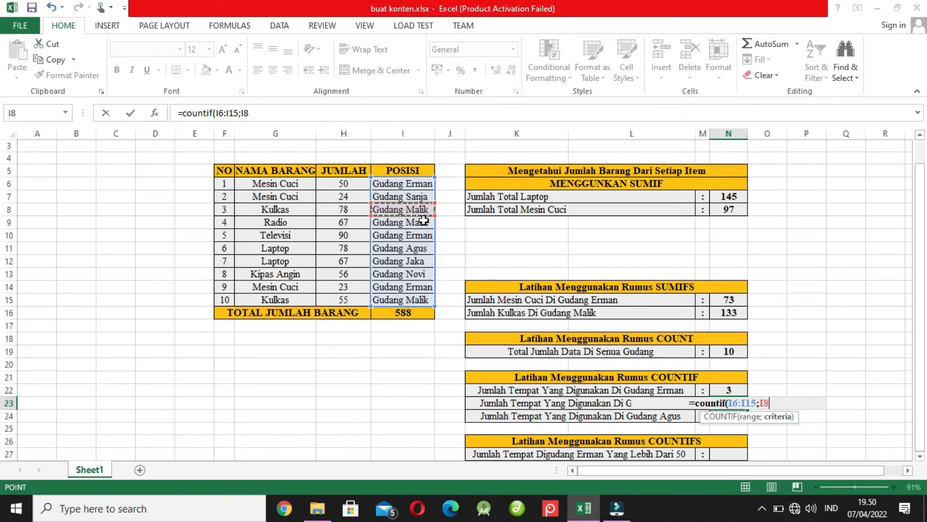
{"action": "left_click", "coordinate": [422, 222]}
{"action": "left_click", "coordinate": [419, 211]}
{"action": "key", "text": "Return"}
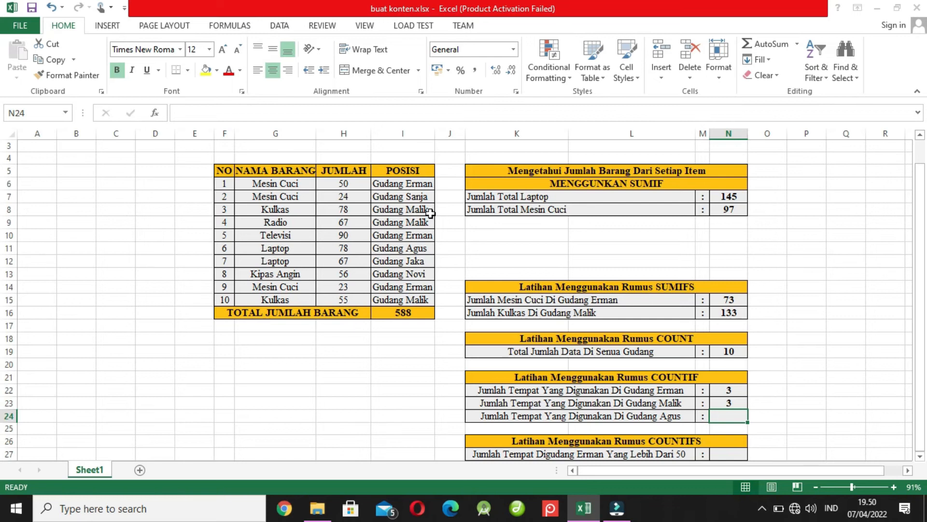
Check the COUNTIF result in N23 against the Gudang Malik entries in cells I8, I9 and I15
{"action": "left_click", "coordinate": [419, 210]}
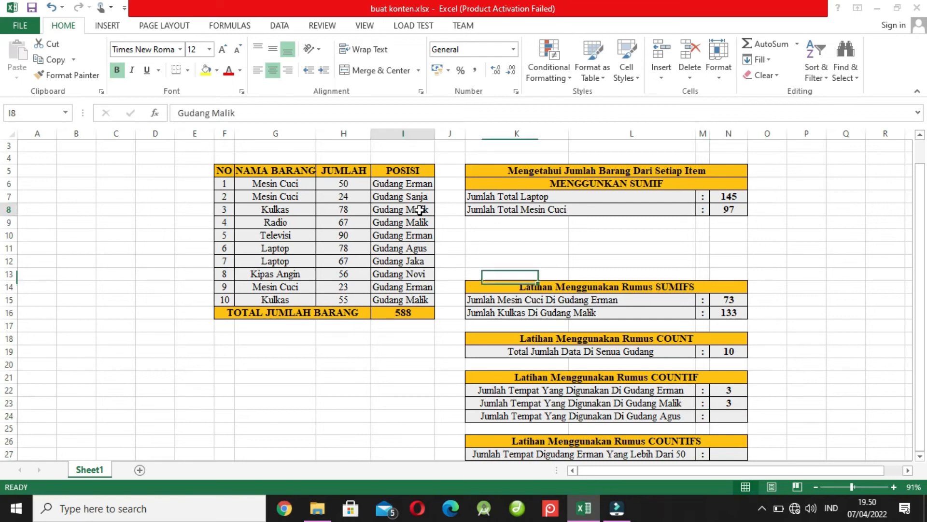
{"action": "left_click", "coordinate": [419, 223]}
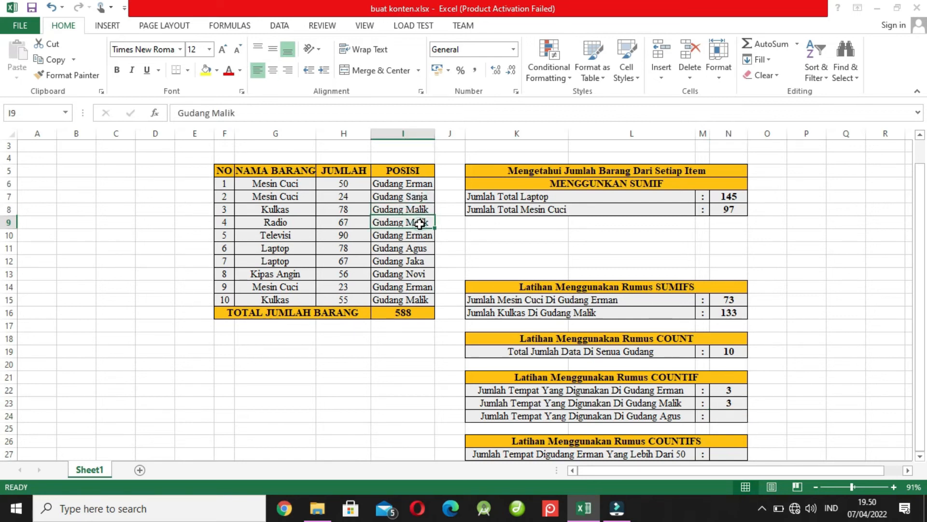
{"action": "left_click", "coordinate": [419, 298]}
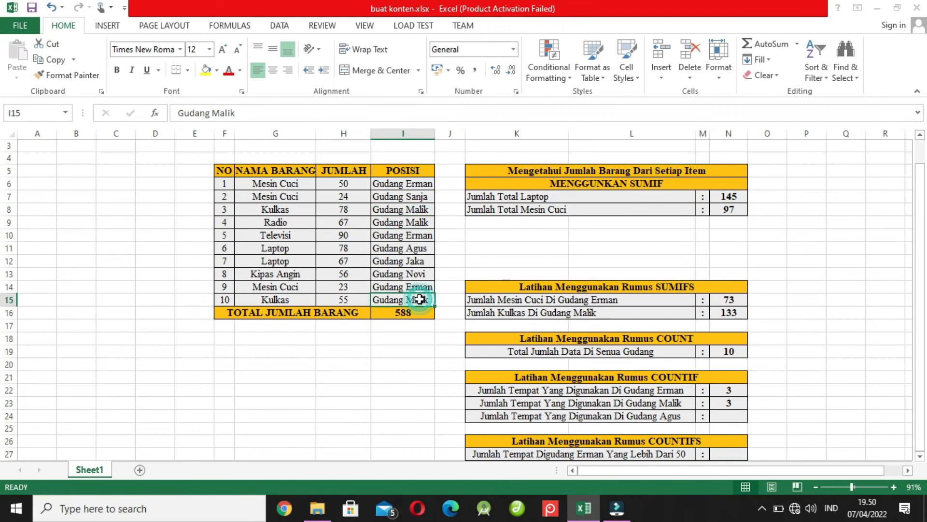
Enter =COUNTIF(I6:I15;I11) in cell N24 to calculate Jumlah Tempat Yang Digunakan Di Gudang Agus, and check it against cell I11
{"action": "left_click", "coordinate": [722, 419]}
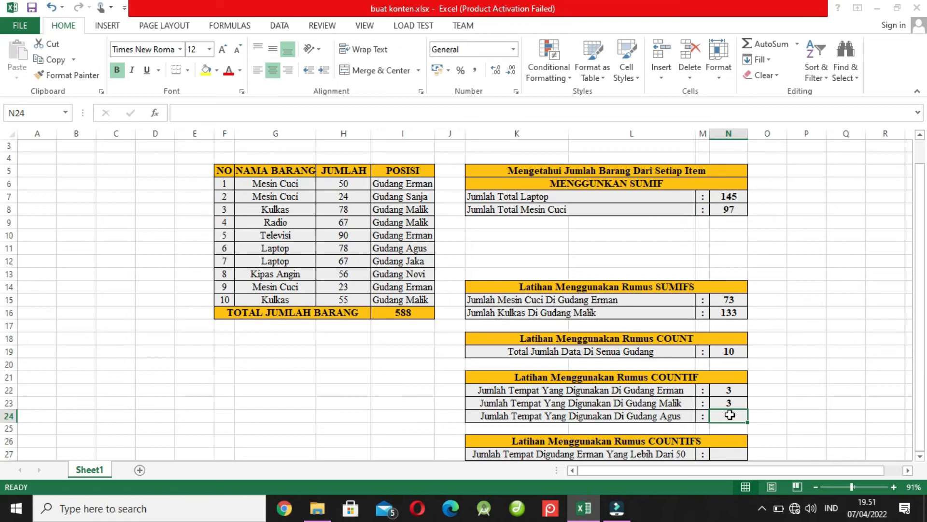
{"action": "left_click", "coordinate": [729, 414]}
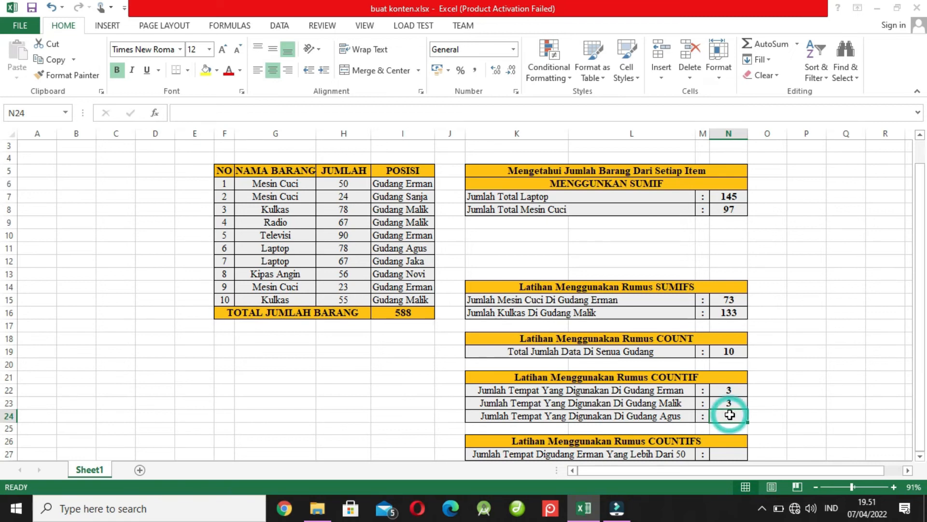
{"action": "type", "text": "="}
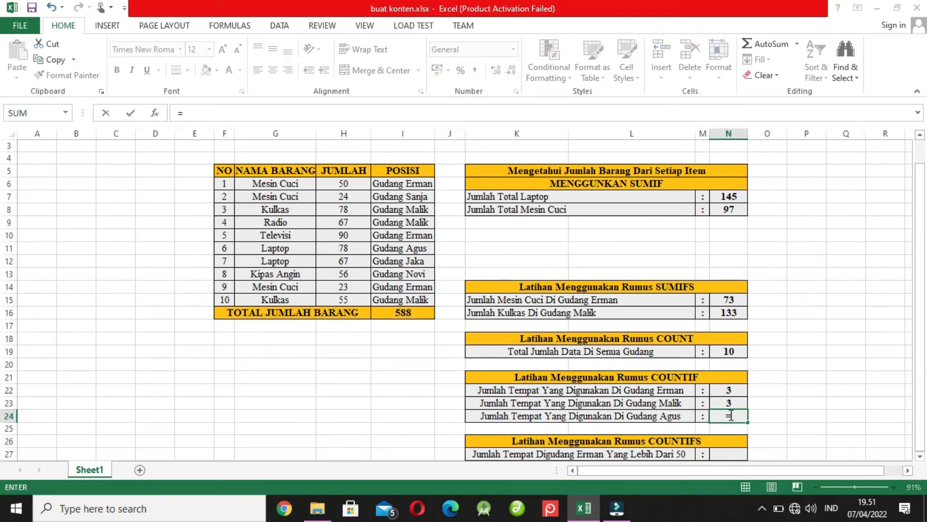
{"action": "type", "text": "count"}
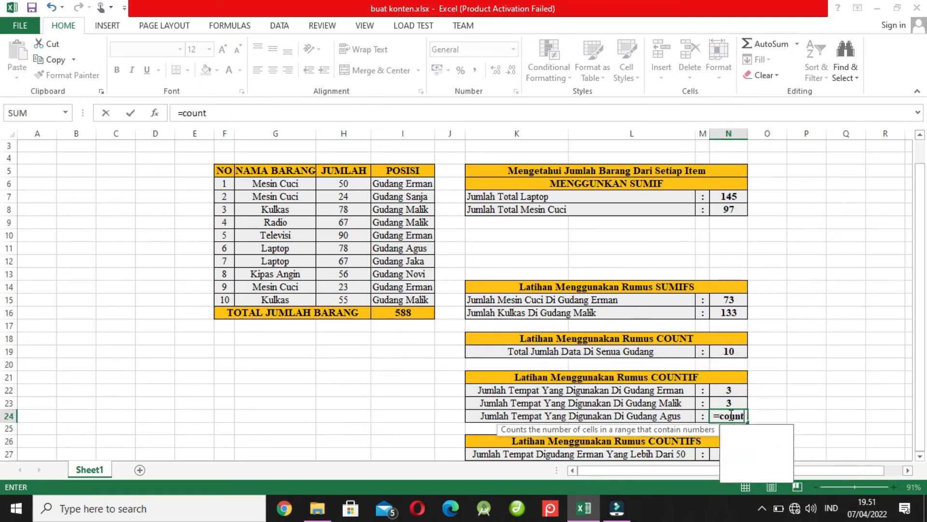
{"action": "double_click", "coordinate": [772, 464]}
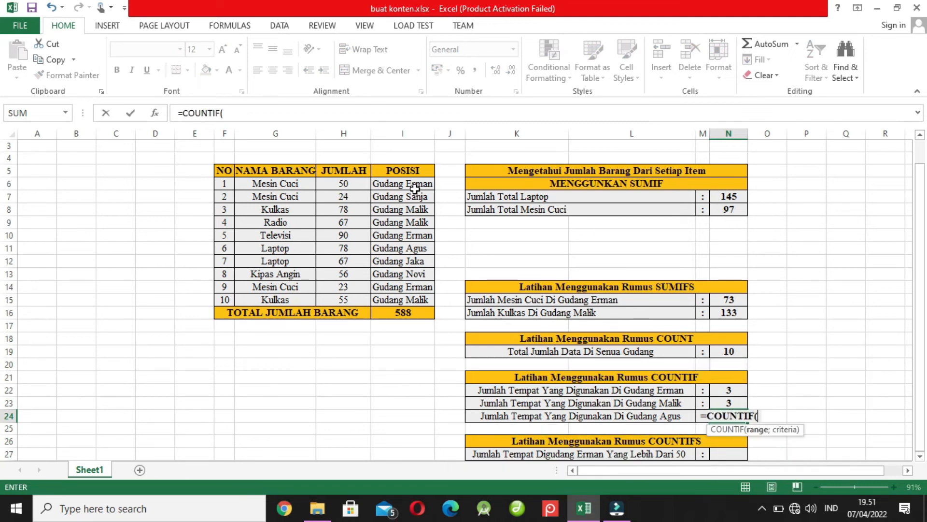
{"action": "left_click", "coordinate": [430, 185]}
{"action": "left_click_drag", "start_coordinate": [431, 185], "coordinate": [445, 301]}
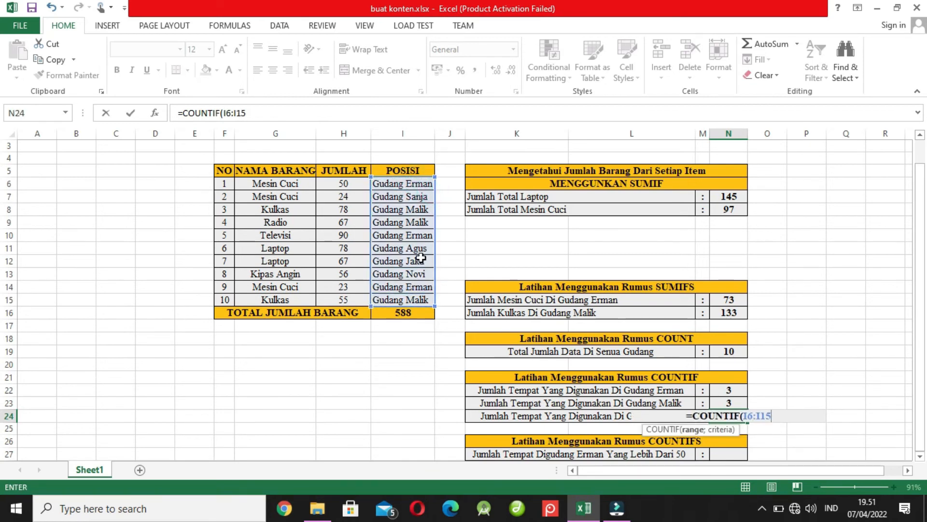
{"action": "type", "text": ";"}
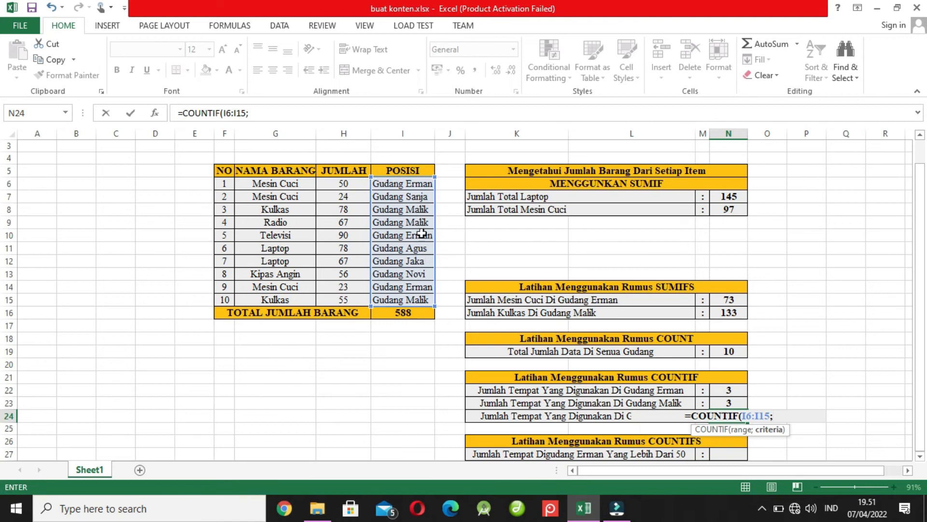
{"action": "left_click", "coordinate": [412, 247]}
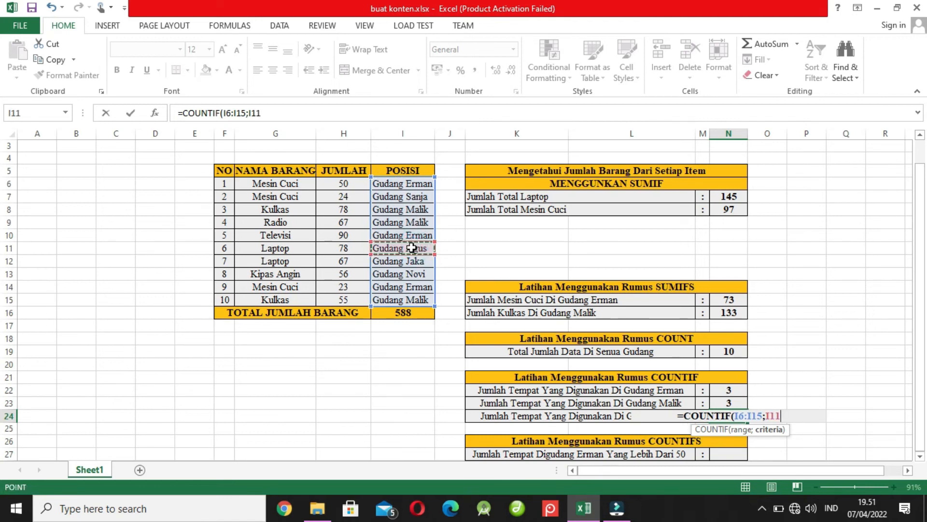
{"action": "key", "text": "Return"}
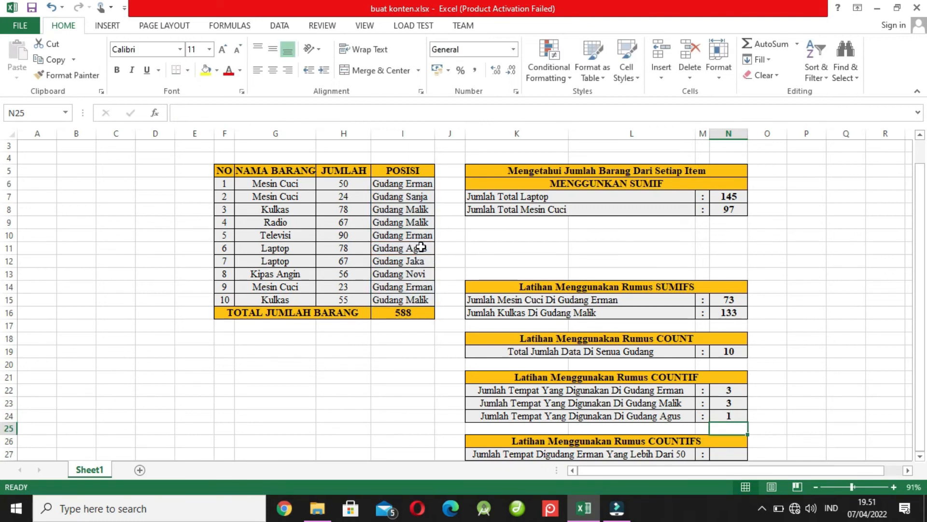
{"action": "double_click", "coordinate": [412, 248]}
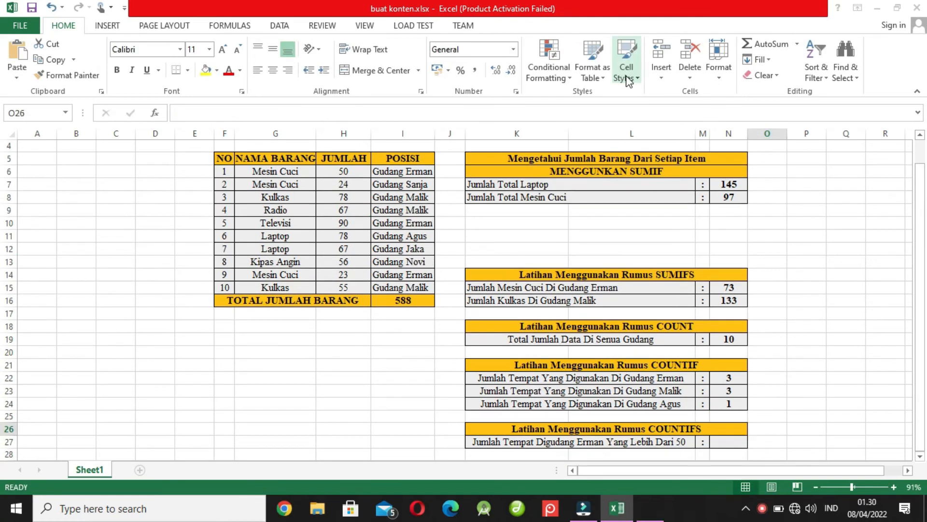
Start a COUNTIFS formula in N27 for Jumlah Tempat Digudang Erman Yang Lebih Dari 50, with first criteria range I6:I15 and criterion I6
{"action": "left_click", "coordinate": [767, 429]}
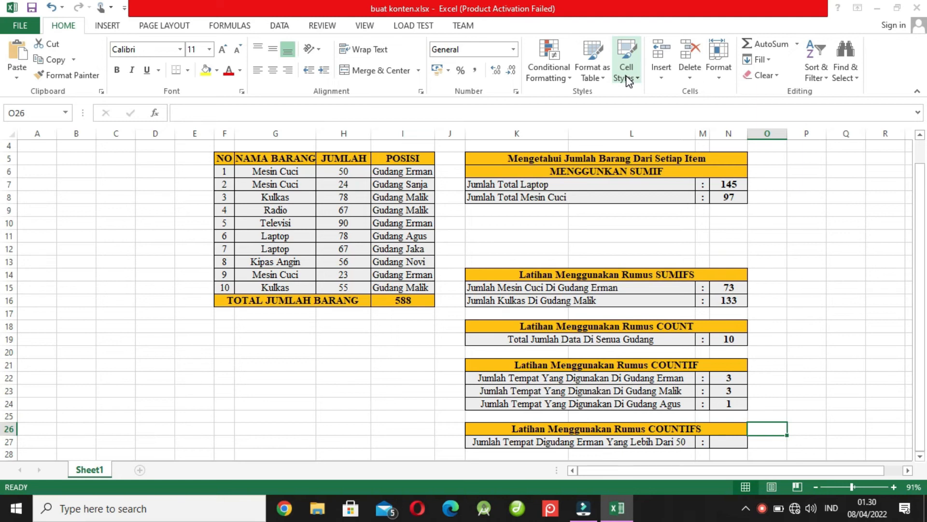
{"action": "left_click", "coordinate": [504, 446]}
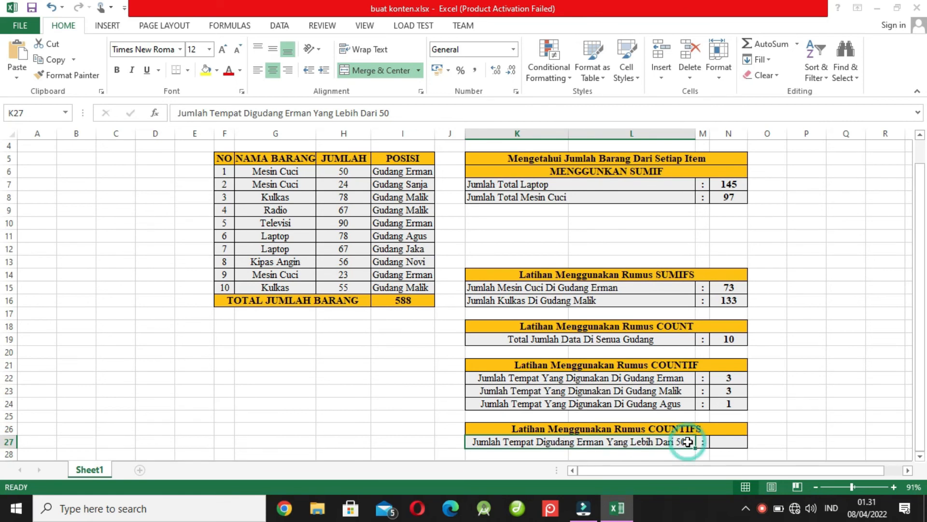
{"action": "left_click", "coordinate": [724, 441]}
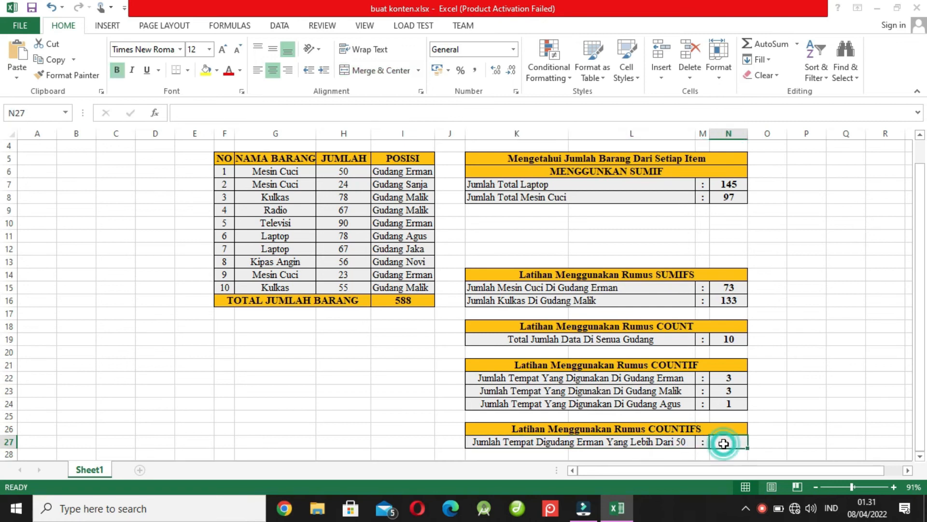
{"action": "left_click_drag", "start_coordinate": [223, 171], "coordinate": [428, 280]}
{"action": "left_click", "coordinate": [731, 441]}
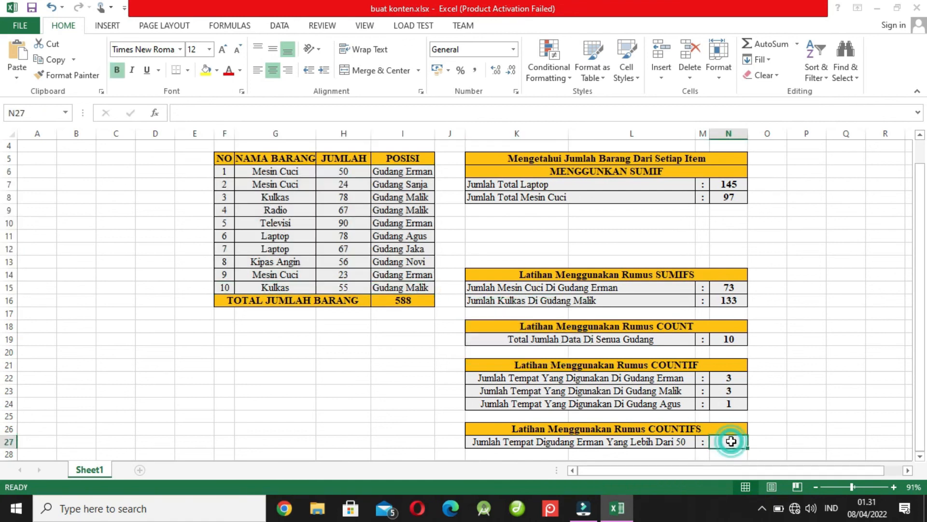
{"action": "type", "text": "=c"}
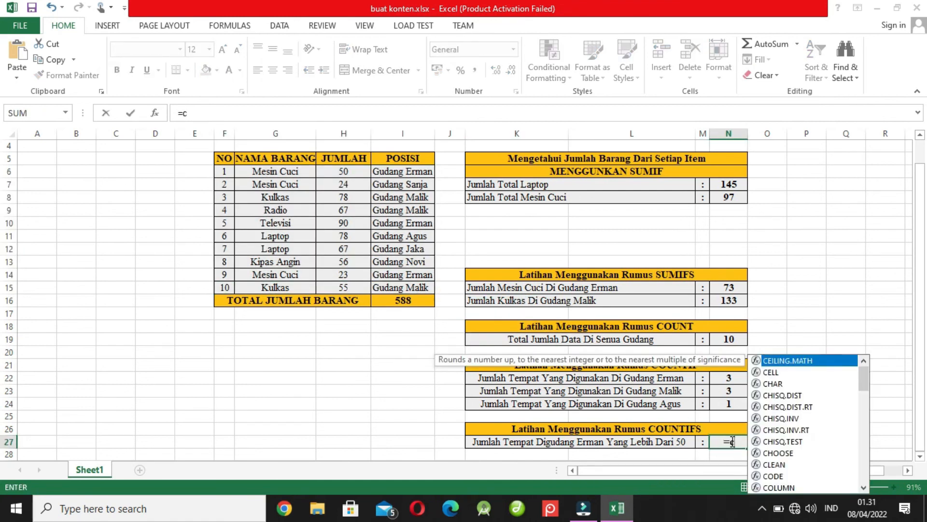
{"action": "type", "text": "ountifs"}
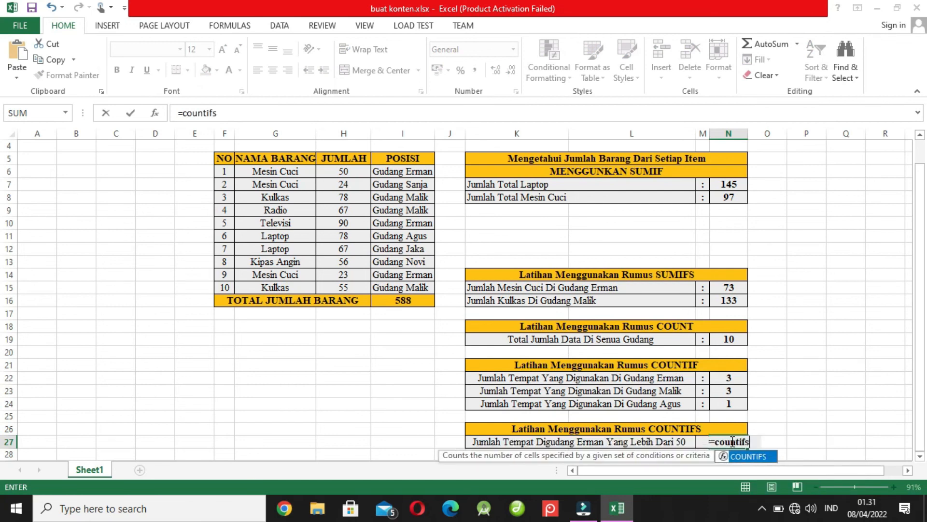
{"action": "type", "text": "("}
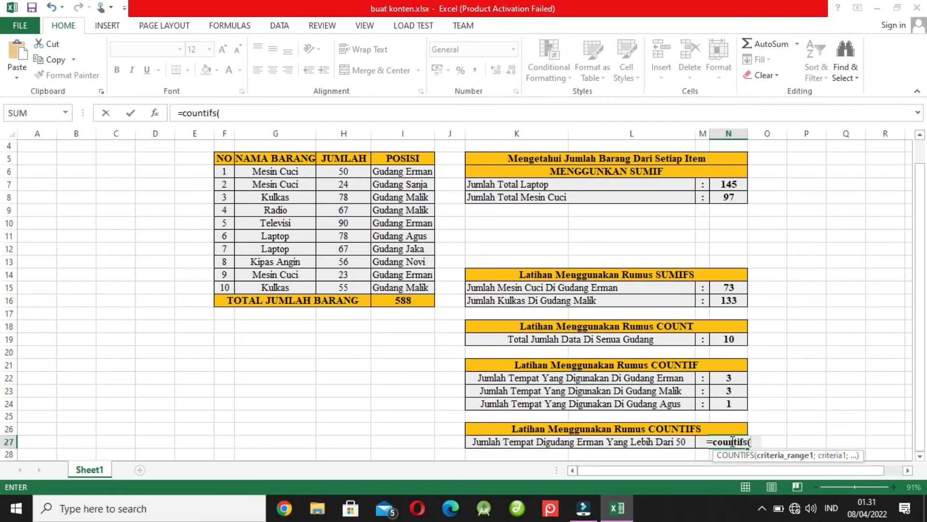
{"action": "left_click", "coordinate": [413, 171]}
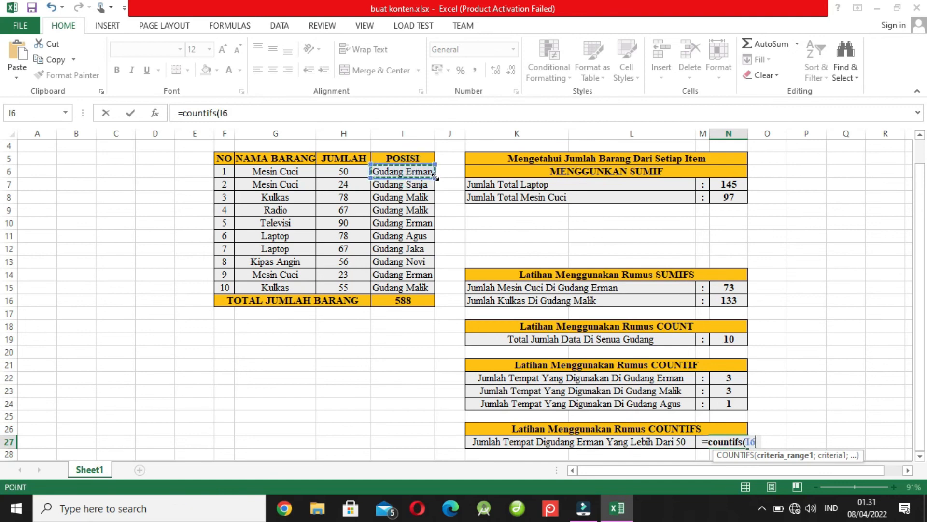
{"action": "left_click_drag", "start_coordinate": [435, 177], "coordinate": [437, 291]}
{"action": "type", "text": ";"}
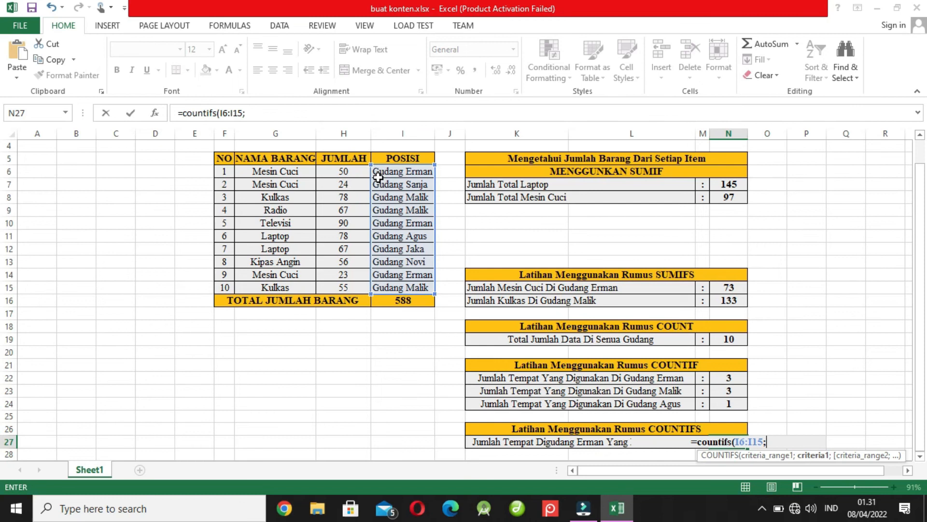
{"action": "left_click", "coordinate": [410, 172]}
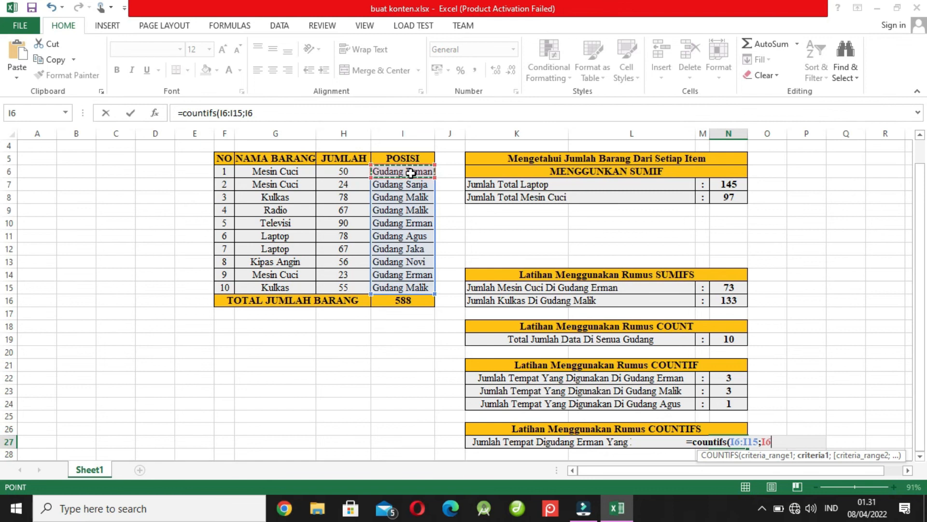
{"action": "type", "text": ";"}
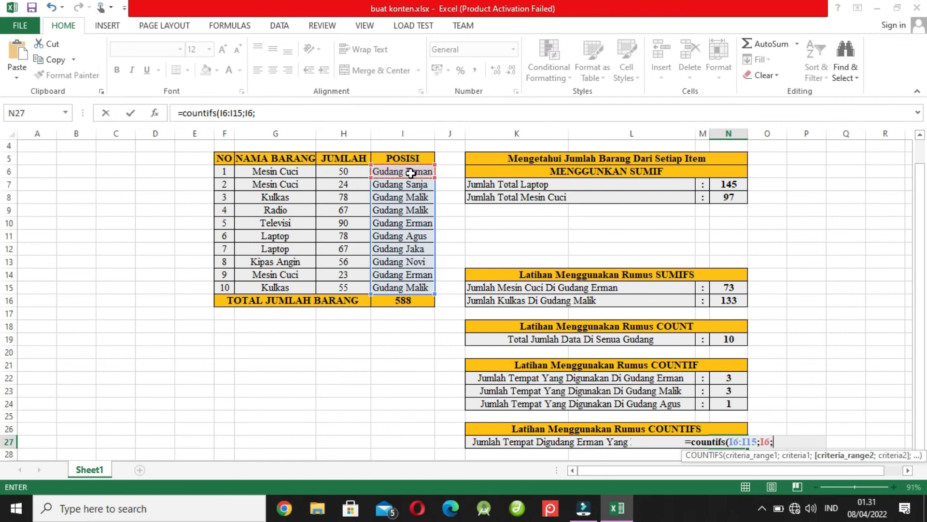
Add H6:H15 as the second COUNTIFS criteria range with the empty quoted criterion "", and enter the formula in N27
{"action": "left_click", "coordinate": [348, 171]}
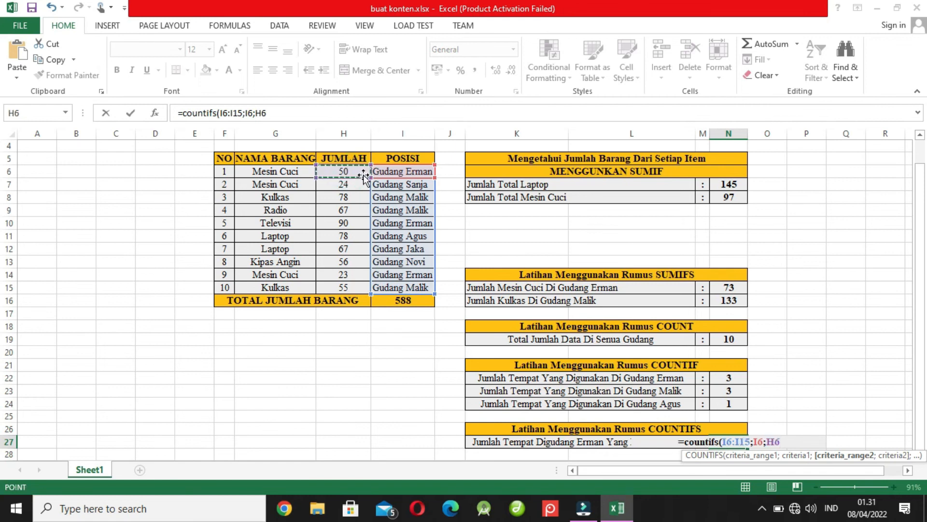
{"action": "left_click", "coordinate": [368, 176]}
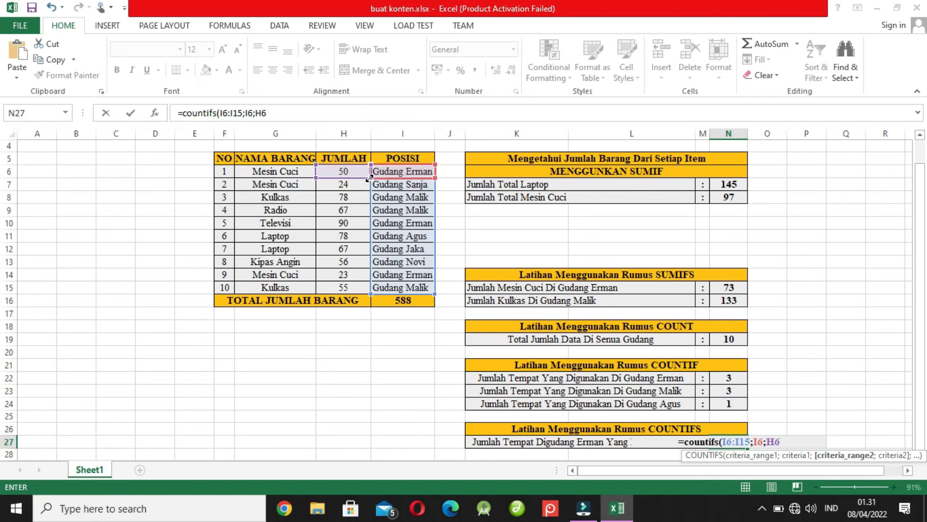
{"action": "left_click_drag", "start_coordinate": [368, 176], "coordinate": [369, 288]}
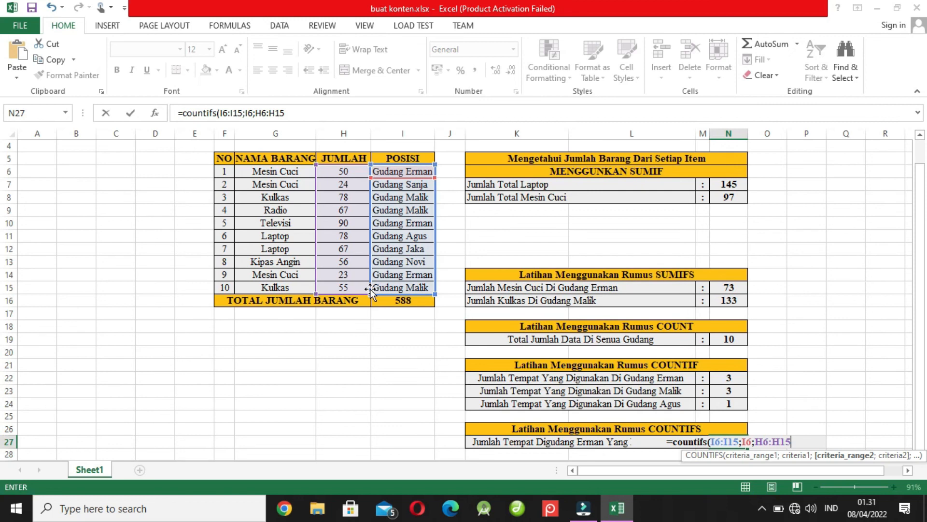
{"action": "type", "text": ";"}
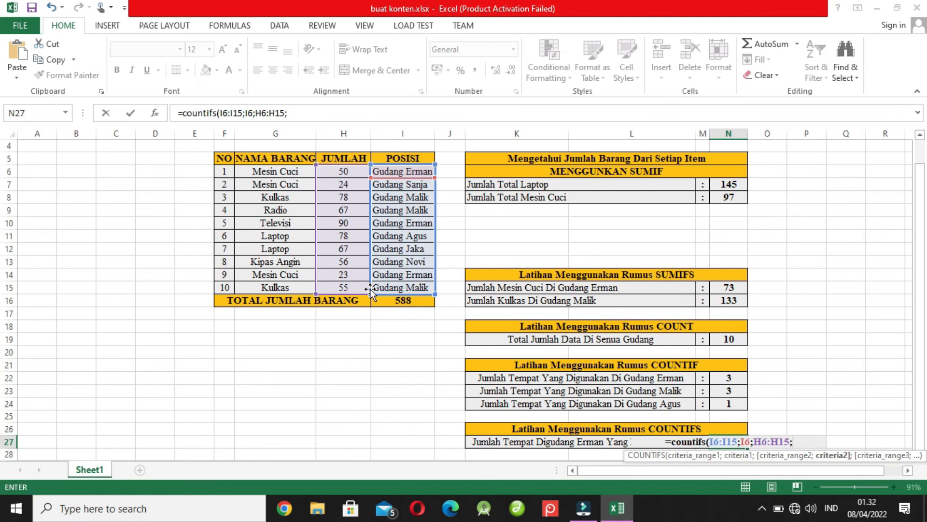
{"action": "type", "text": "\"\""}
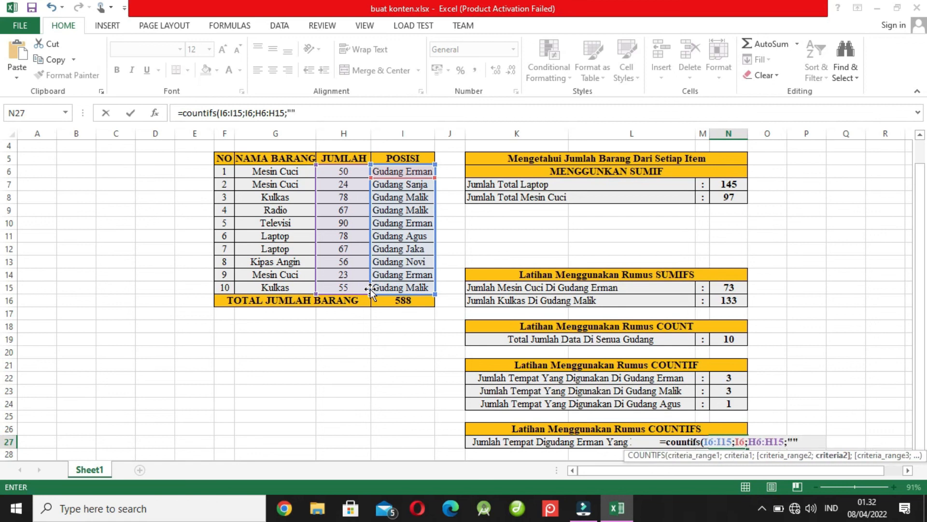
{"action": "key", "text": "Left"}
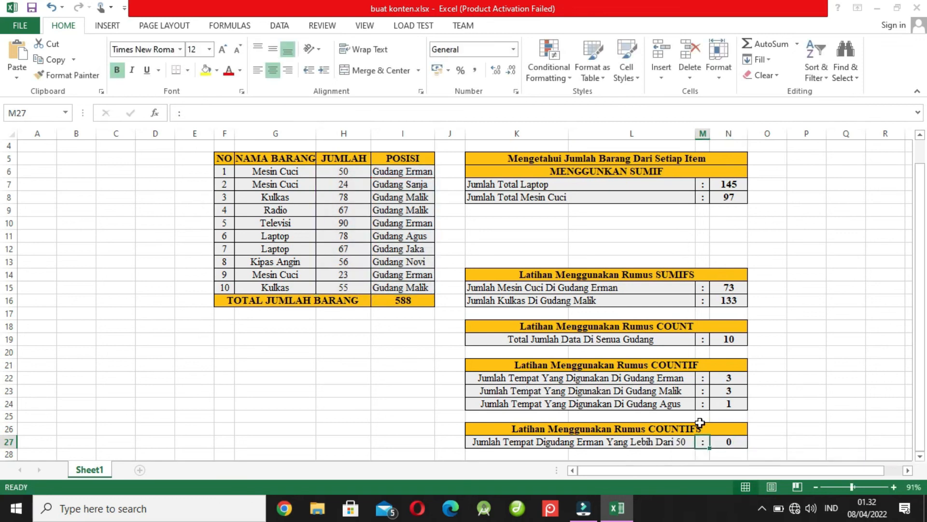
Set the second criterion of the formula in N27 to ">=50", making it =COUNTIFS(I6:I15;I6;H6:H15;">=50")
{"action": "left_click", "coordinate": [727, 442]}
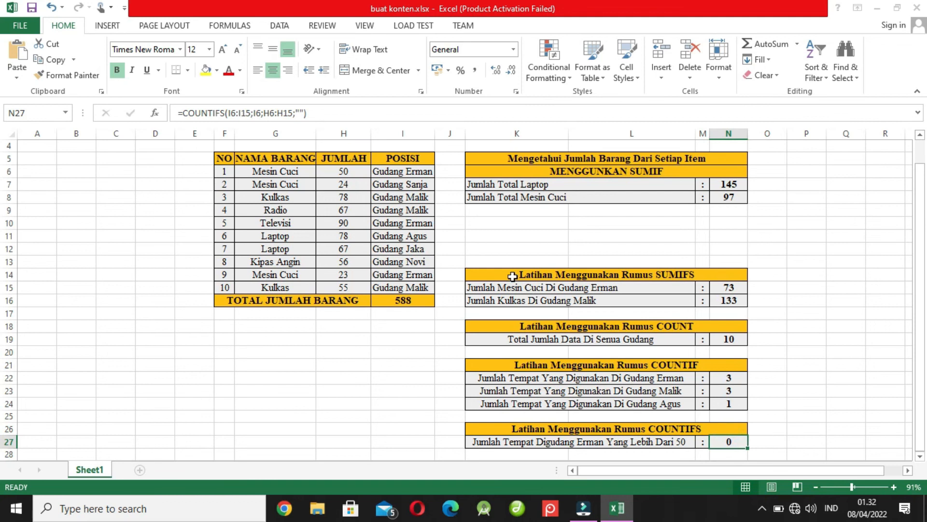
{"action": "left_click", "coordinate": [300, 113]}
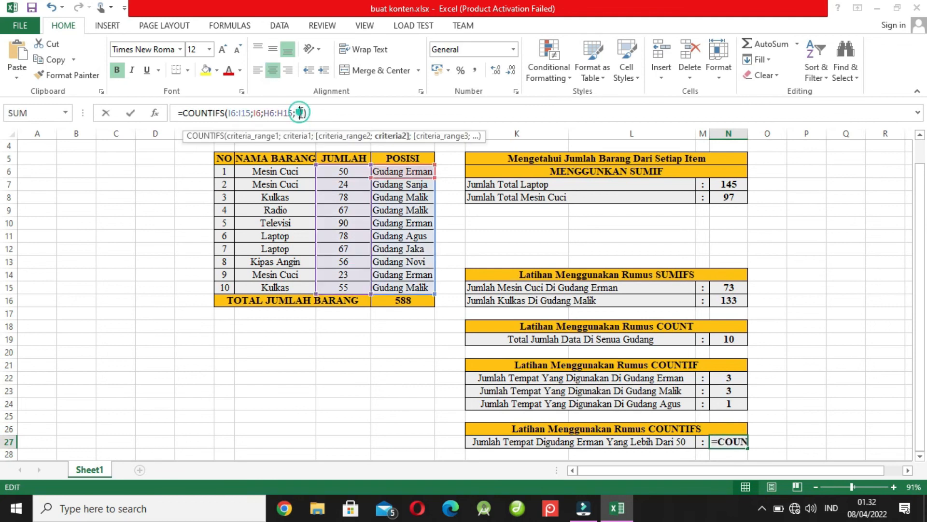
{"action": "left_click", "coordinate": [729, 441]}
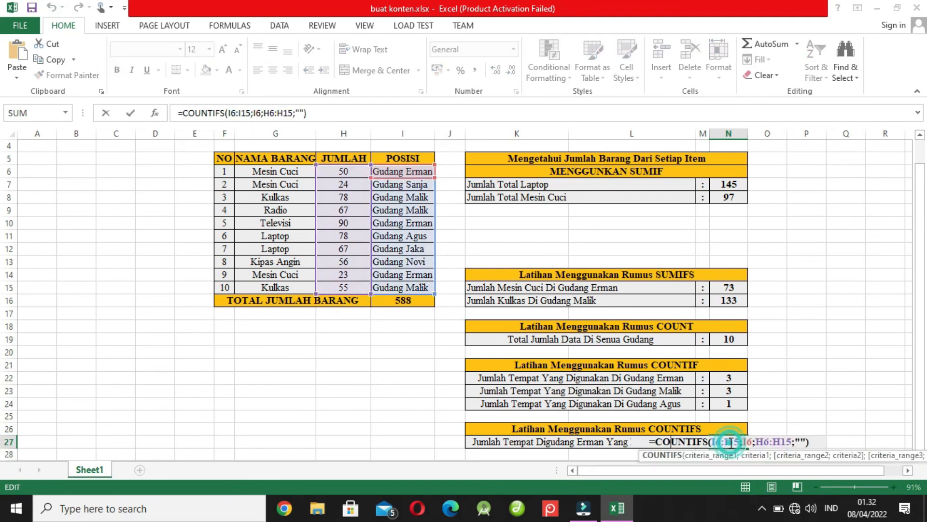
{"action": "left_click", "coordinate": [801, 441]}
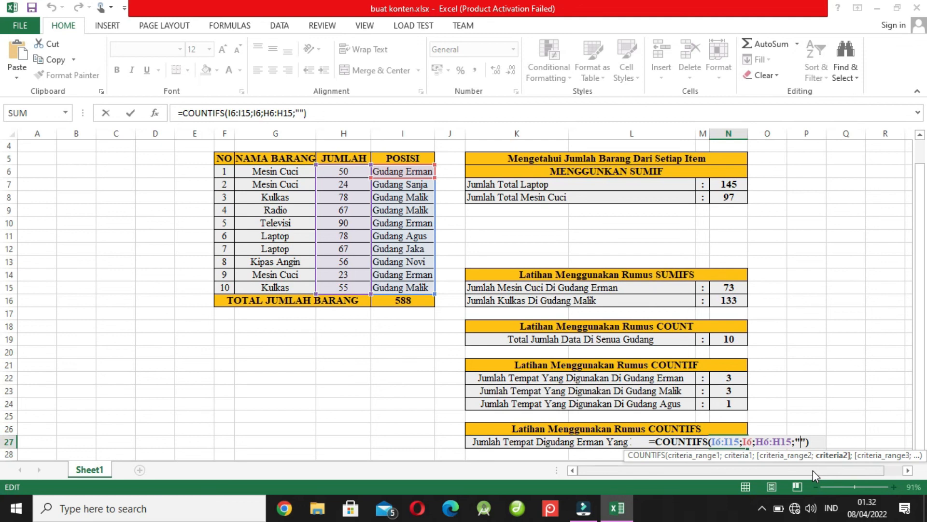
{"action": "type", "text": ">="}
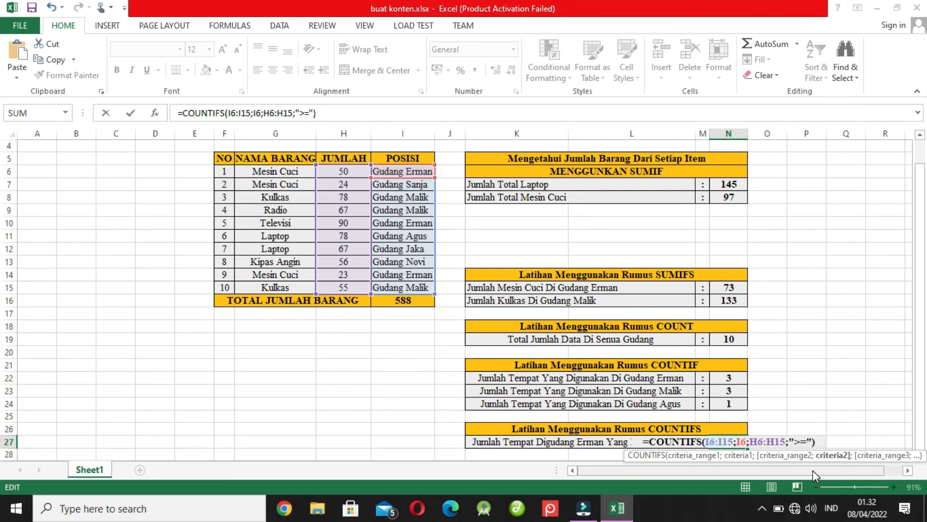
{"action": "type", "text": "50"}
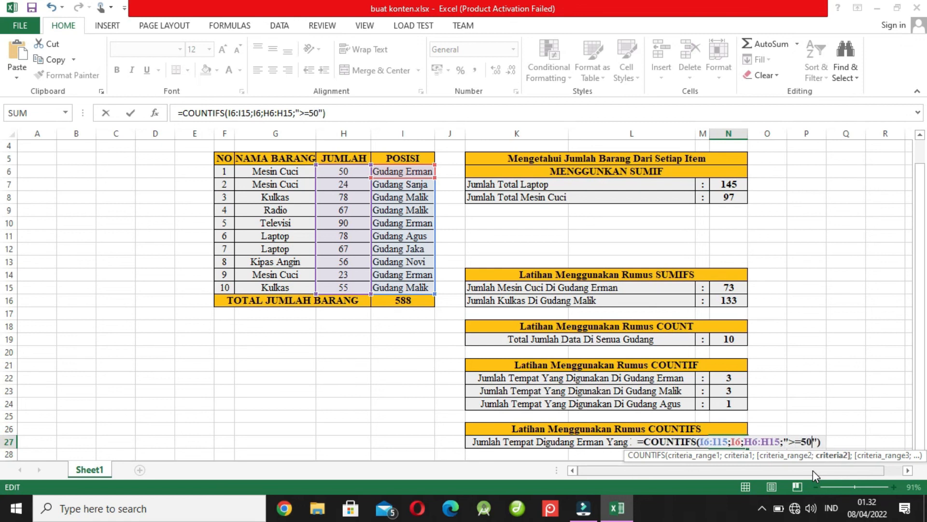
{"action": "key", "text": "Return"}
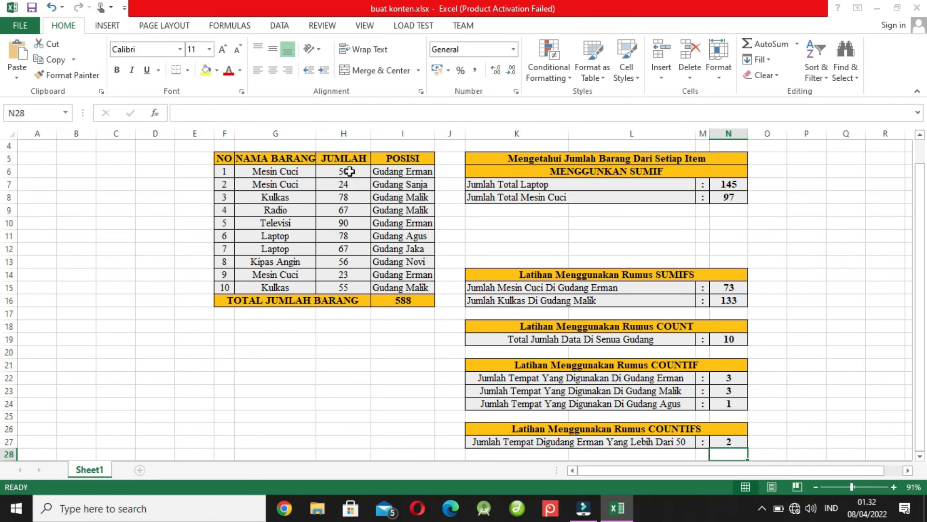
Check the COUNTIFS result in N27 against the Gudang Erman entries in I6, I10 and I14, their JUMLAH values and the label in K27
{"action": "left_click", "coordinate": [410, 175]}
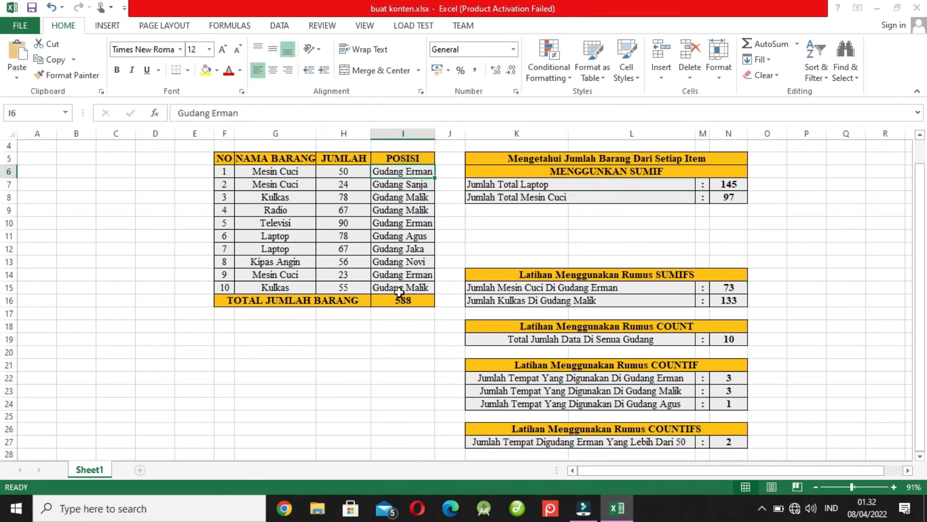
{"action": "left_click", "coordinate": [405, 221]}
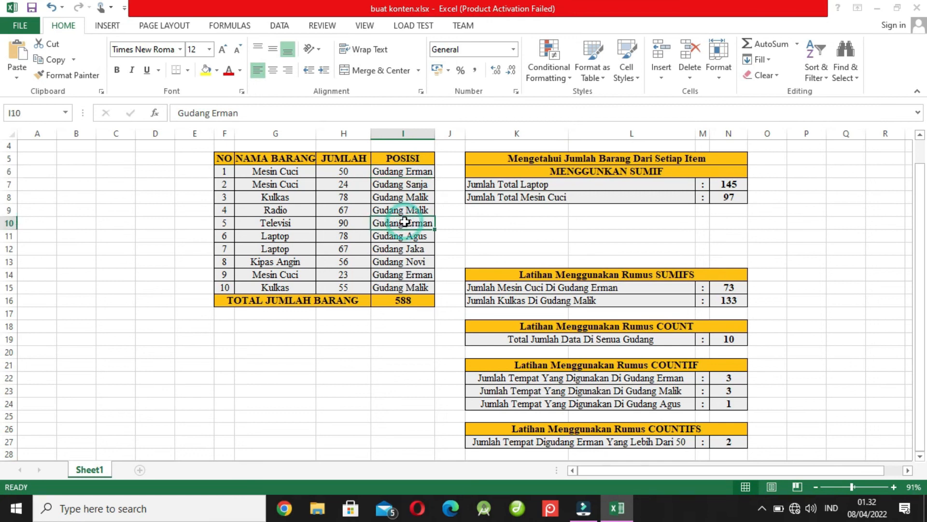
{"action": "left_click", "coordinate": [399, 276]}
{"action": "left_click_drag", "start_coordinate": [399, 277], "coordinate": [232, 274]}
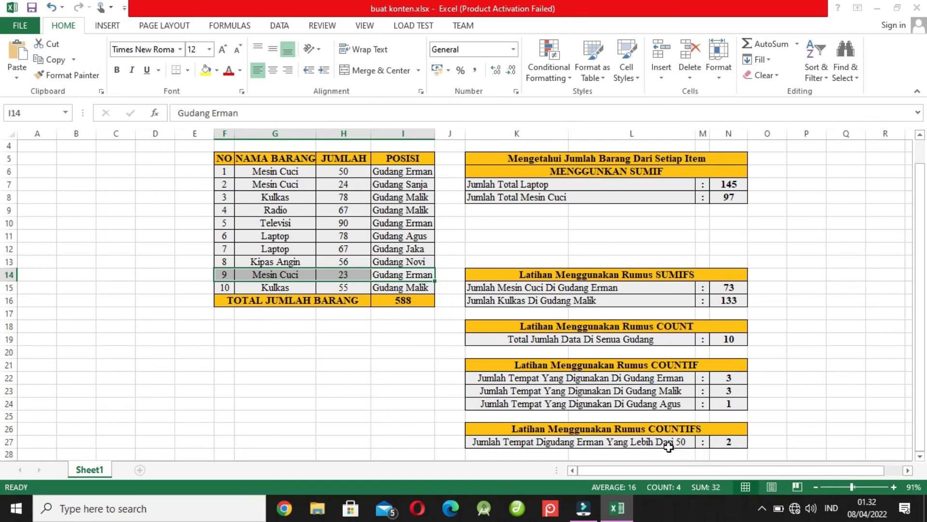
{"action": "left_click", "coordinate": [727, 435]}
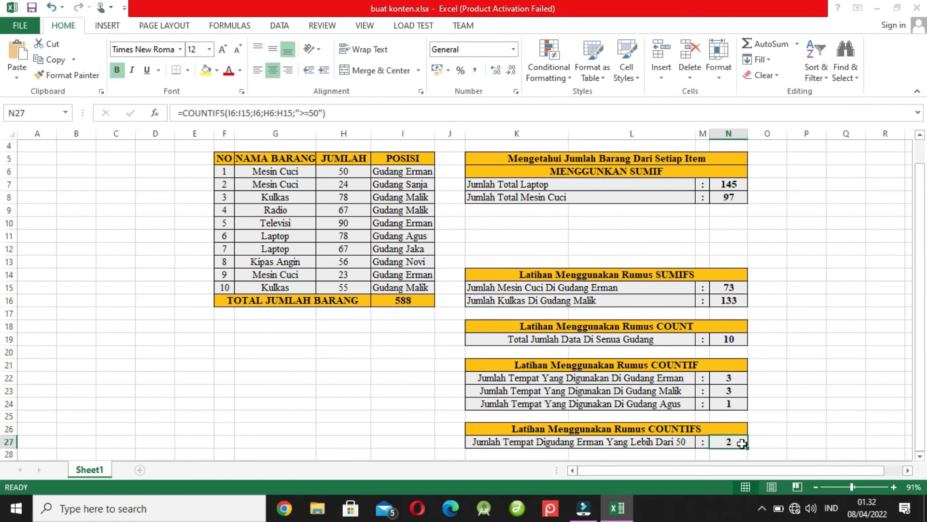
{"action": "left_click", "coordinate": [676, 444]}
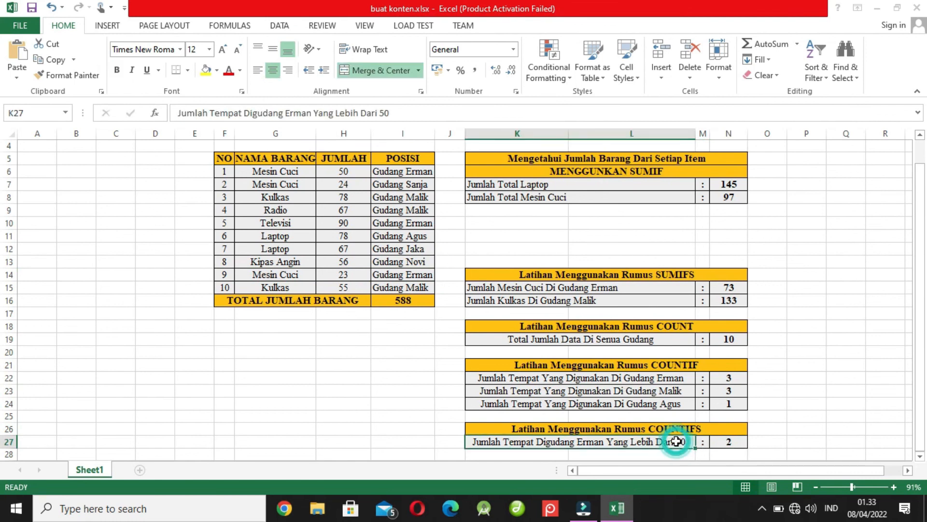
{"action": "double_click", "coordinate": [677, 441]}
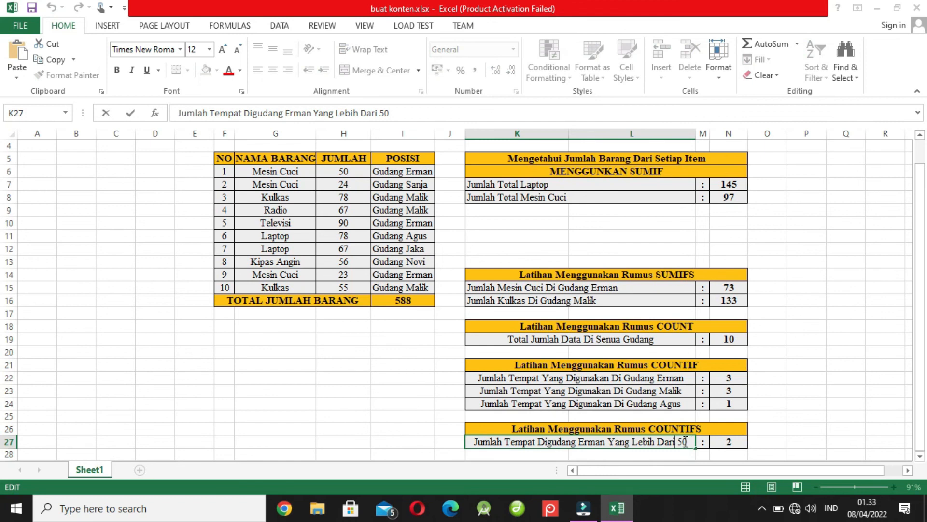
{"action": "left_click", "coordinate": [727, 442]}
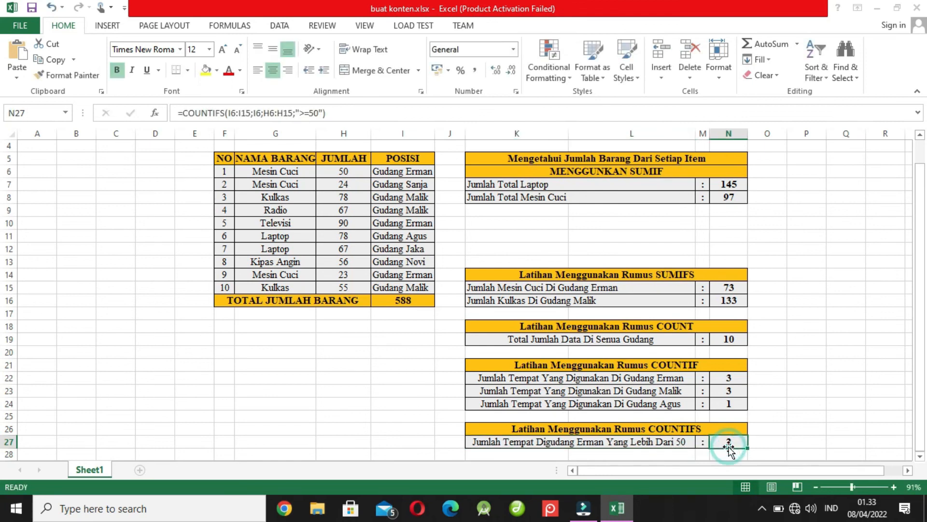
{"action": "left_click", "coordinate": [810, 401]}
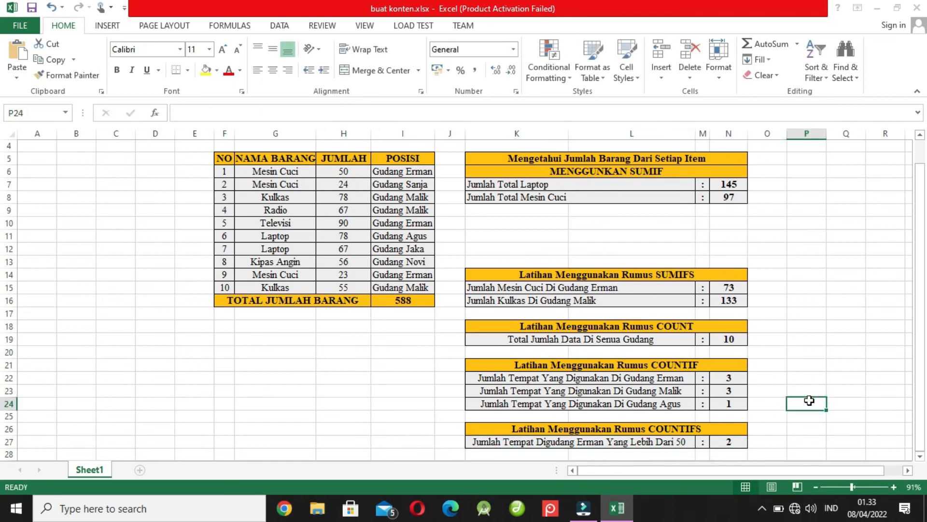